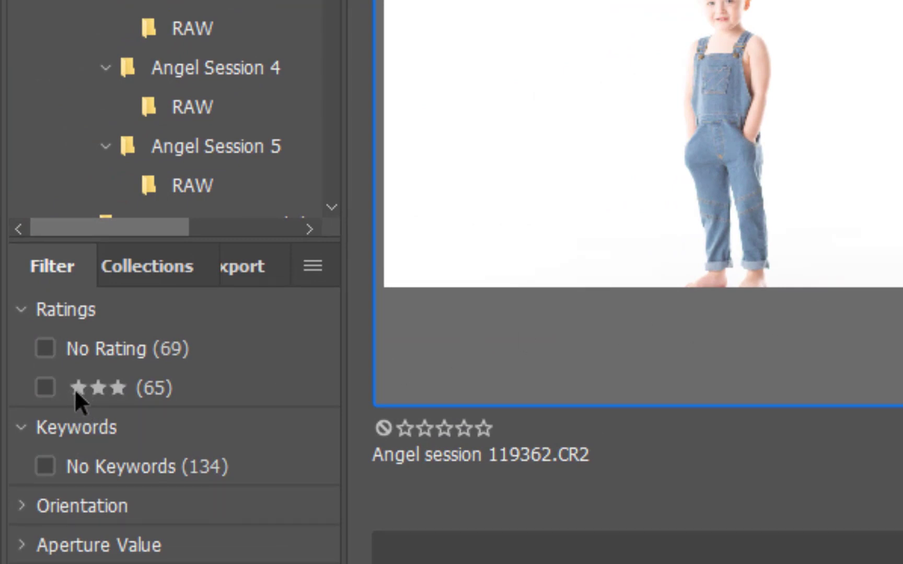
Filter the Angel Session 1 RAW folder to photos with no rating and delete all of them.
{"action": "left_click", "coordinate": [46, 350]}
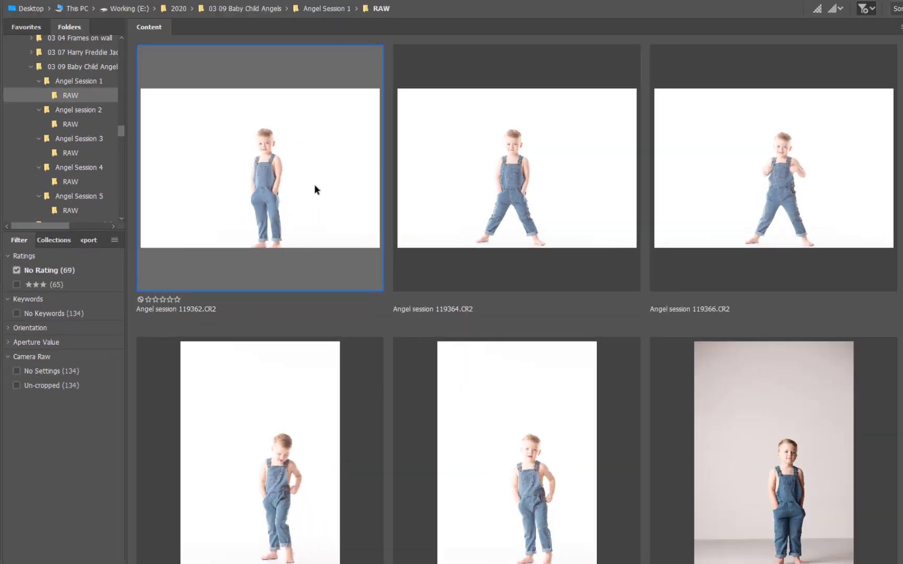
{"action": "key", "text": "ctrl+a"}
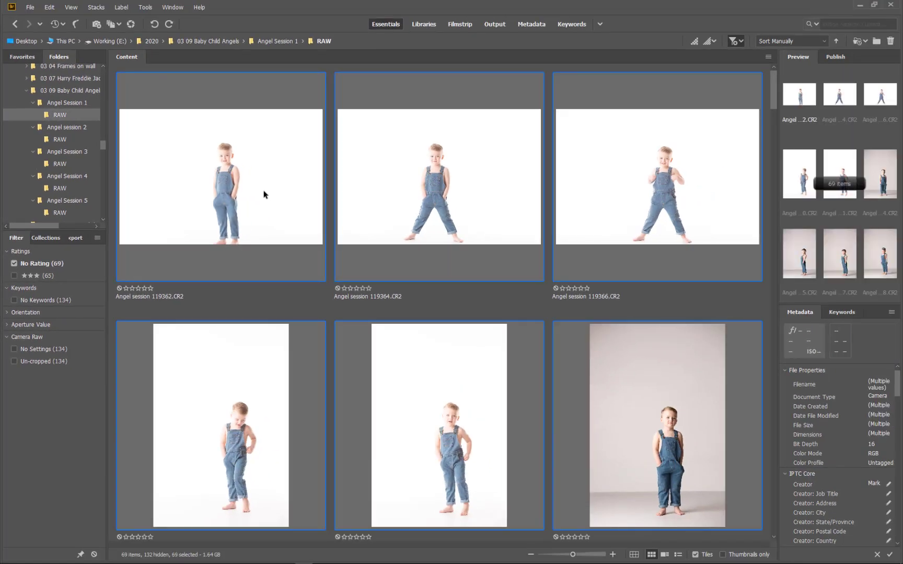
{"action": "key", "text": "Delete"}
{"action": "left_click", "coordinate": [494, 292]}
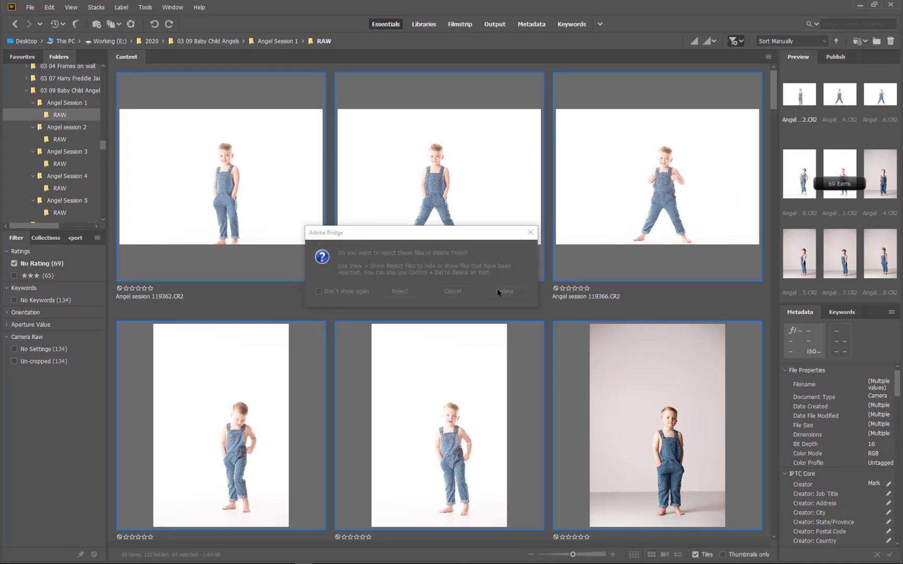
{"action": "left_click", "coordinate": [413, 292]}
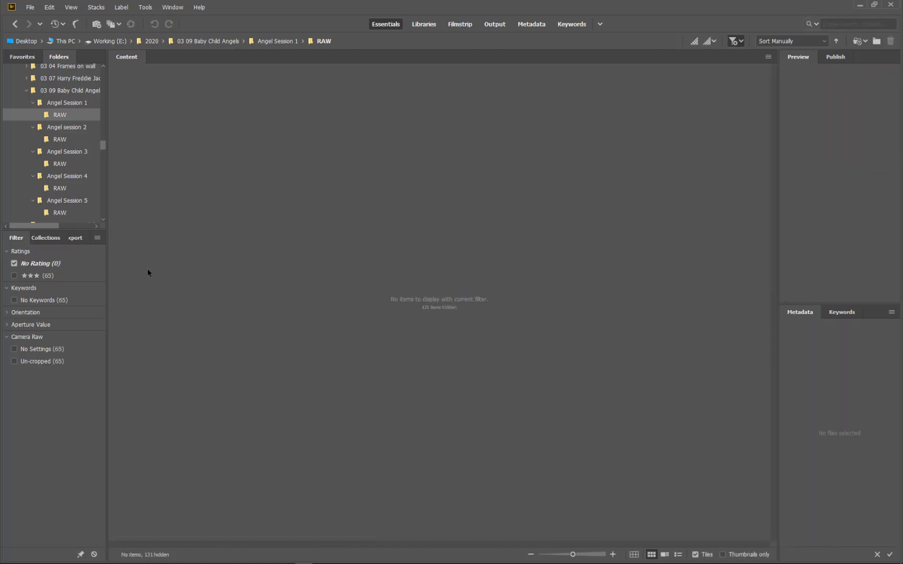
Remove the No Rating filter, select all remaining photos and clear their star ratings.
{"action": "left_click", "coordinate": [38, 264]}
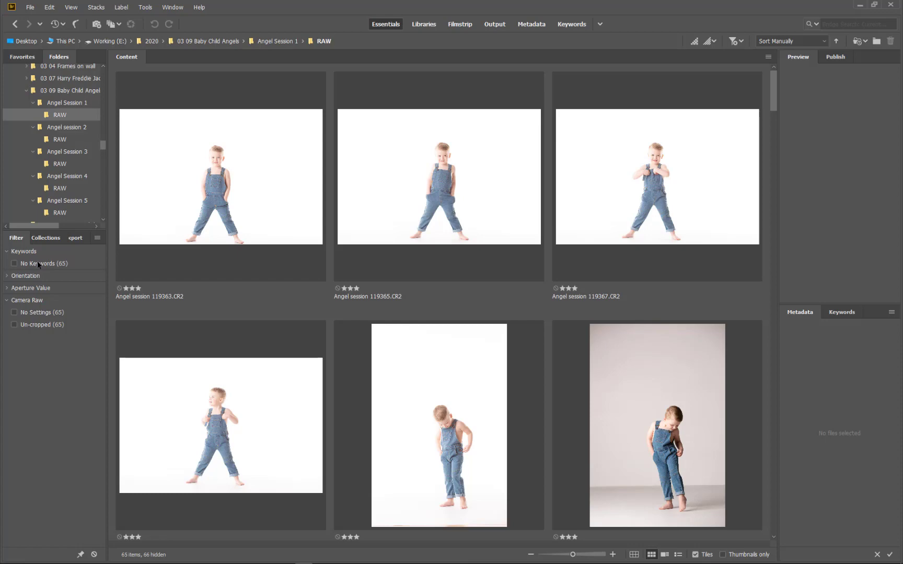
{"action": "key", "text": "ctrl+a"}
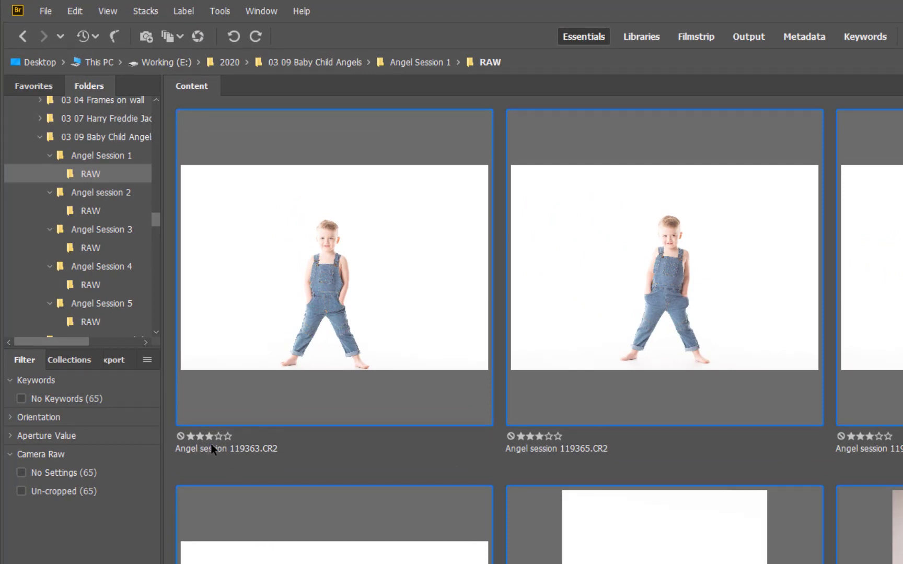
{"action": "left_click", "coordinate": [216, 439]}
{"action": "key", "text": "ctrl+3"}
{"action": "key", "text": "ctrl+0"}
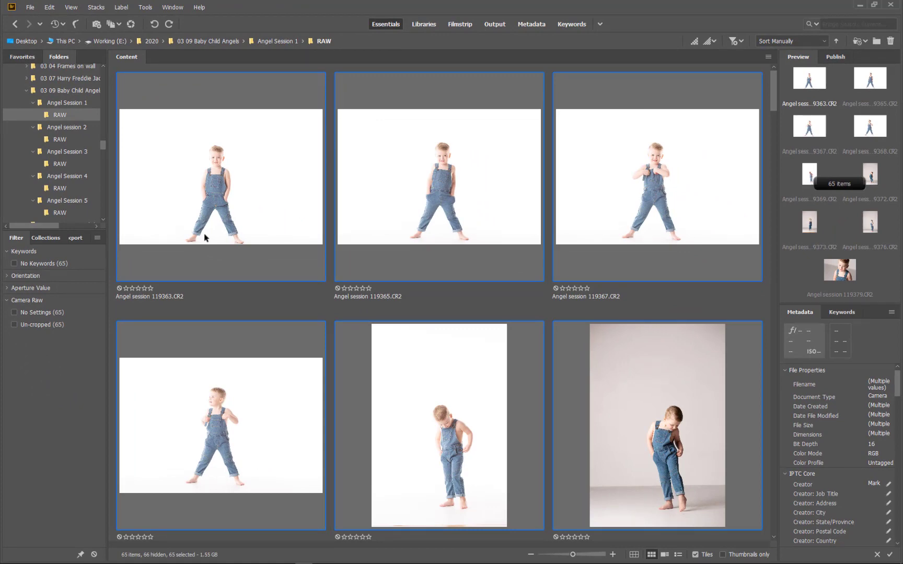
Preview the photos full screen and compare them one after another from Angel session 119363 to 119369.
{"action": "key", "text": "space"}
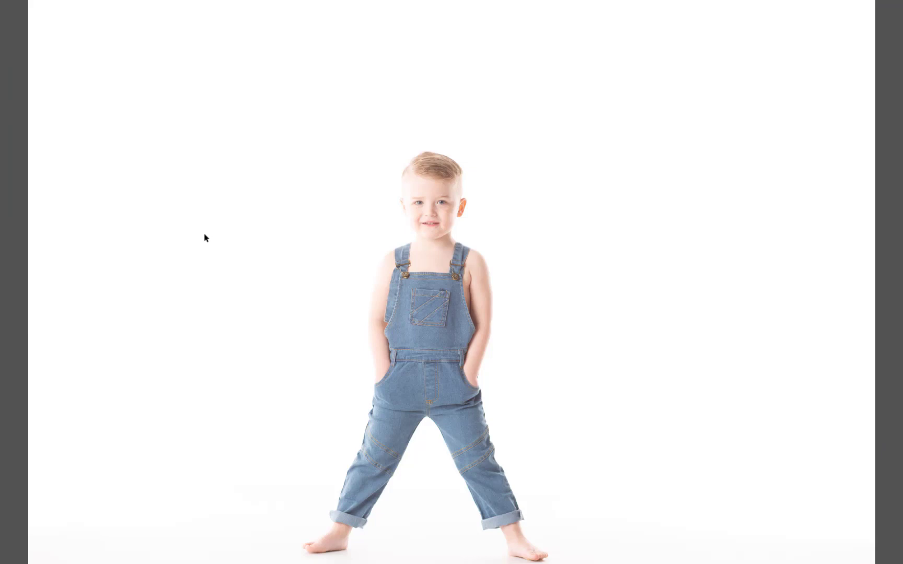
{"action": "key", "text": "Right"}
{"action": "key", "text": "Right"}
{"action": "key", "text": "Right"}
{"action": "key", "text": "Right"}
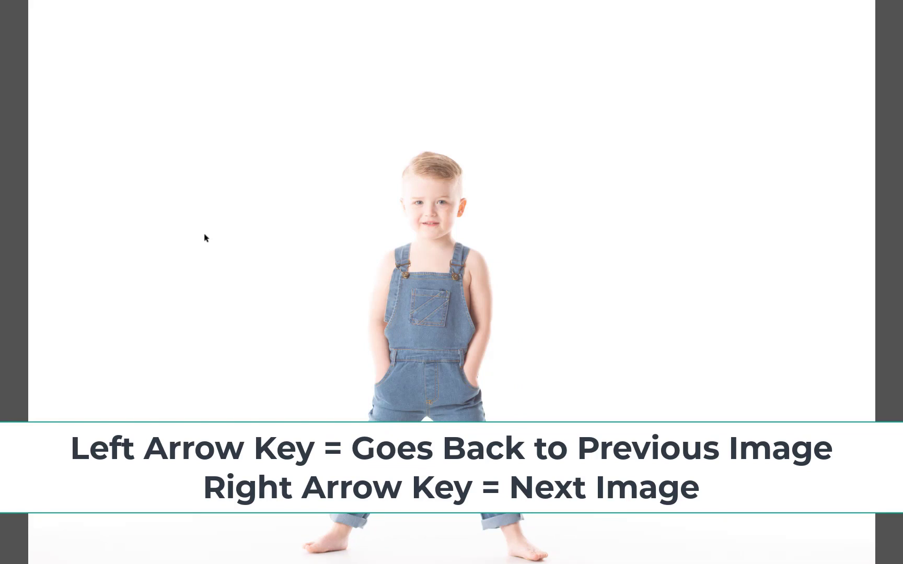
{"action": "key", "text": "Right"}
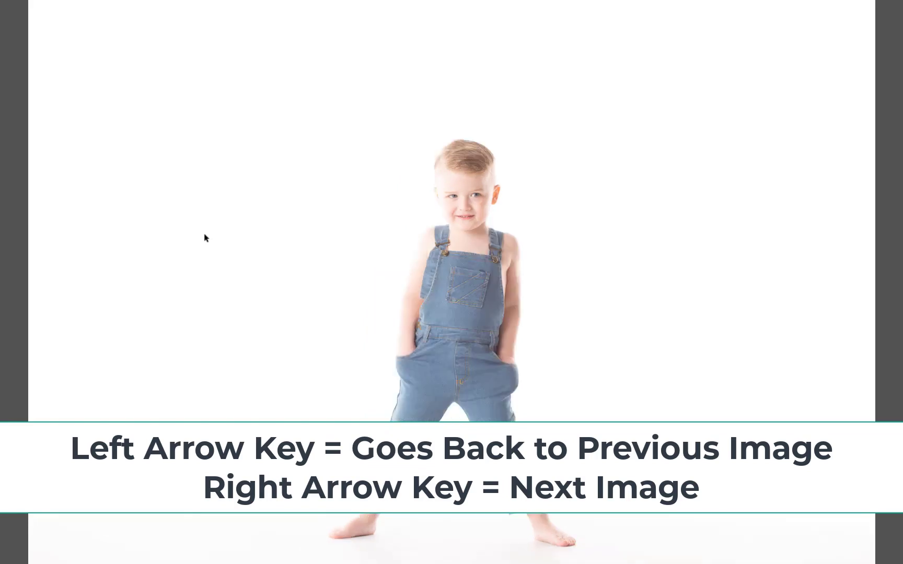
{"action": "key", "text": "Right"}
{"action": "key", "text": "Right"}
{"action": "key", "text": "Right"}
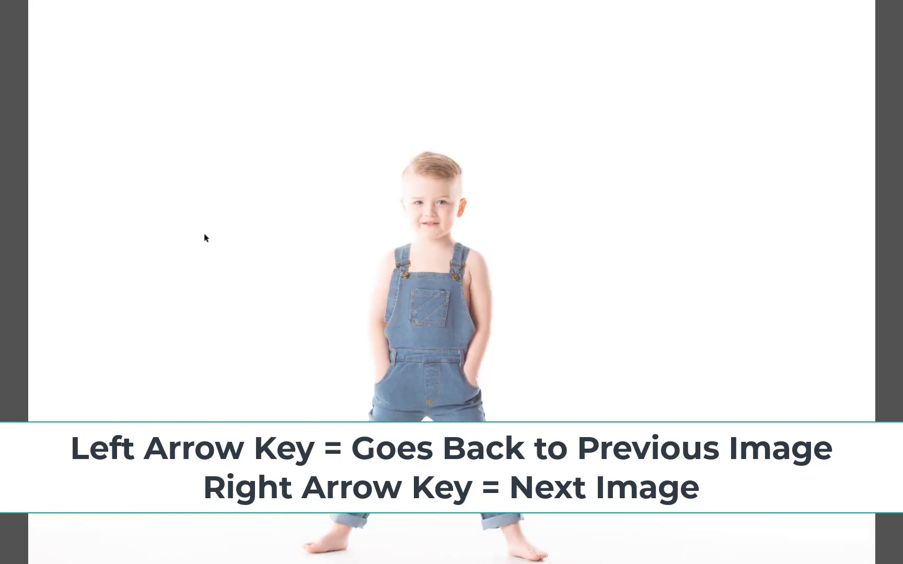
{"action": "key", "text": "Right"}
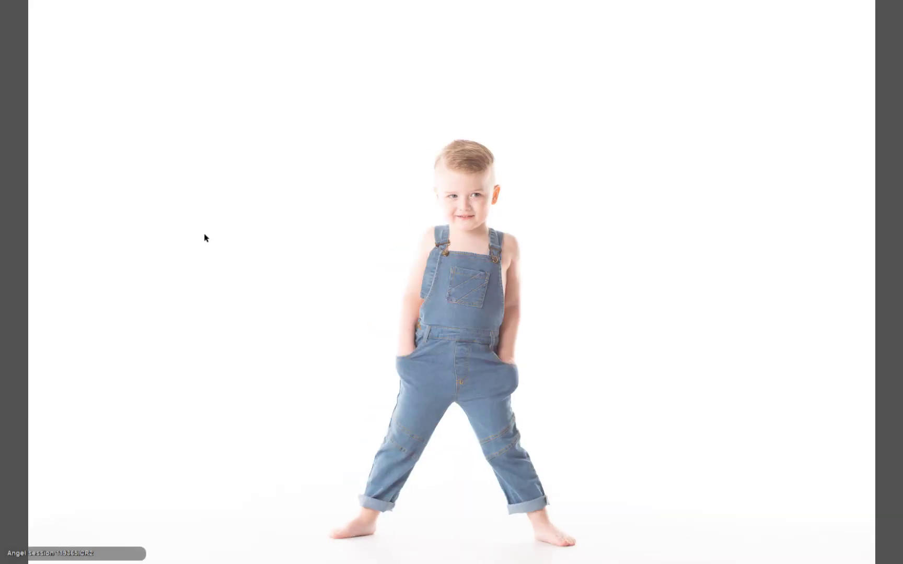
{"action": "key", "text": "Right"}
{"action": "key", "text": "Right"}
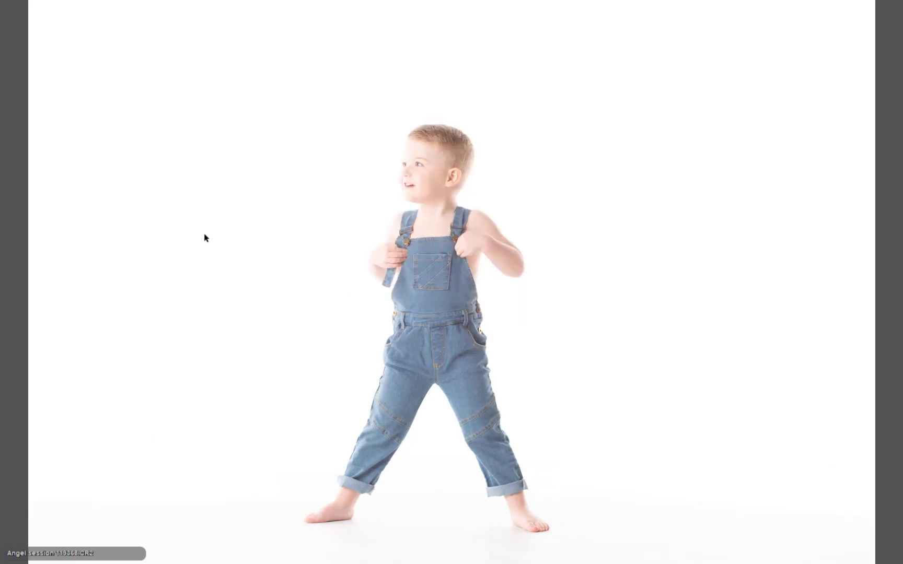
{"action": "key", "text": "Right"}
{"action": "key", "text": "Left"}
{"action": "key", "text": "Right"}
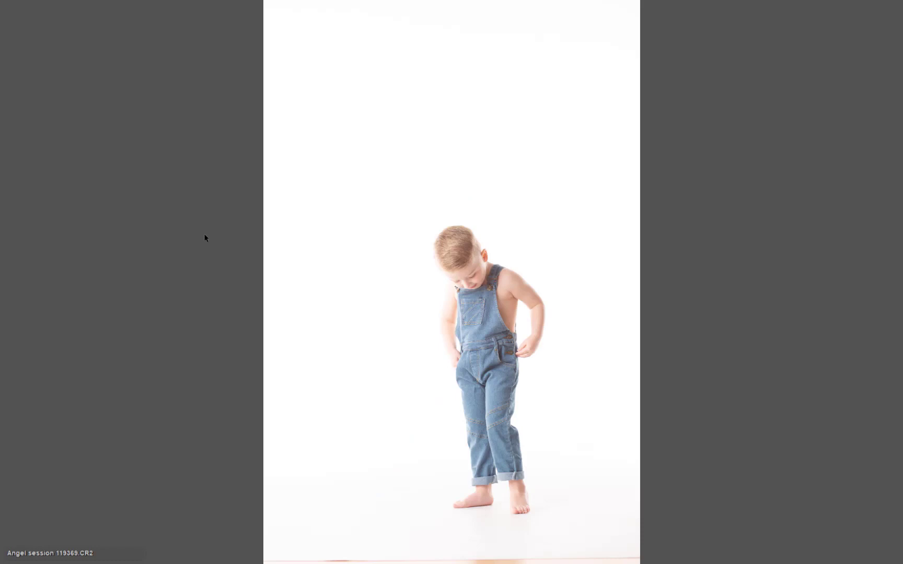
Compare photos 119369 and 119372 and rate 119372 three stars.
{"action": "key", "text": "Right"}
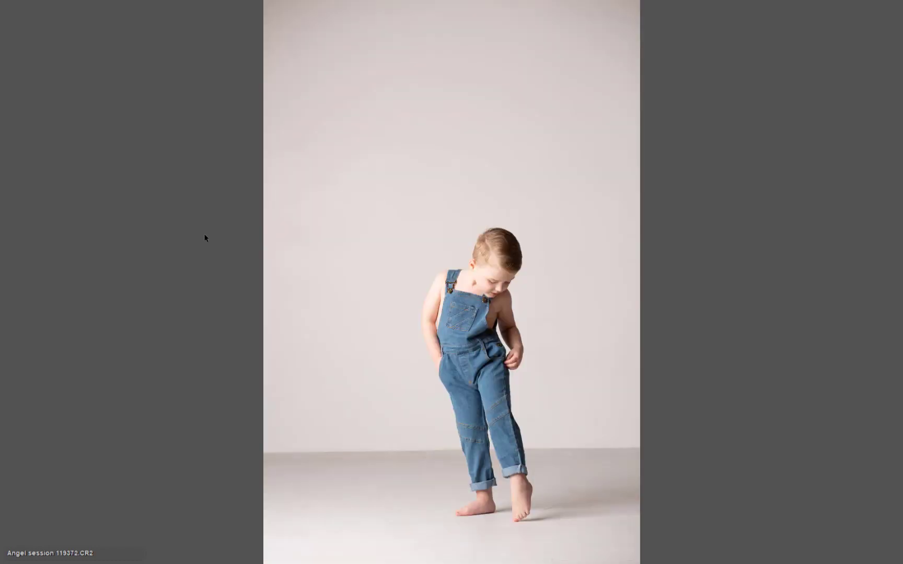
{"action": "key", "text": "Left"}
{"action": "key", "text": "Right"}
{"action": "key", "text": "3"}
{"action": "key", "text": "Right"}
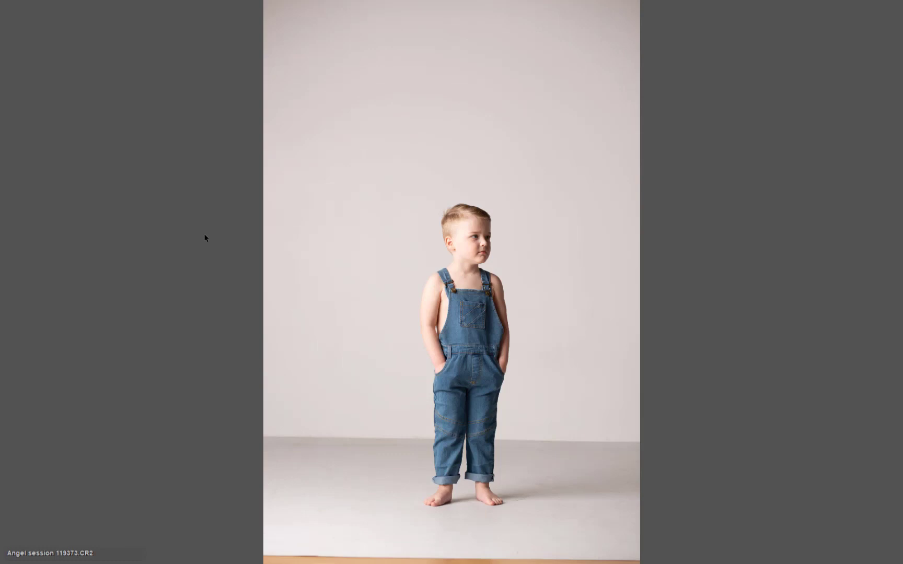
Compare photos 119373, 119376 and 119379, rating 119373 and 119376 three stars.
{"action": "key", "text": "Right"}
{"action": "key", "text": "Left"}
{"action": "key", "text": "Right"}
{"action": "key", "text": "z"}
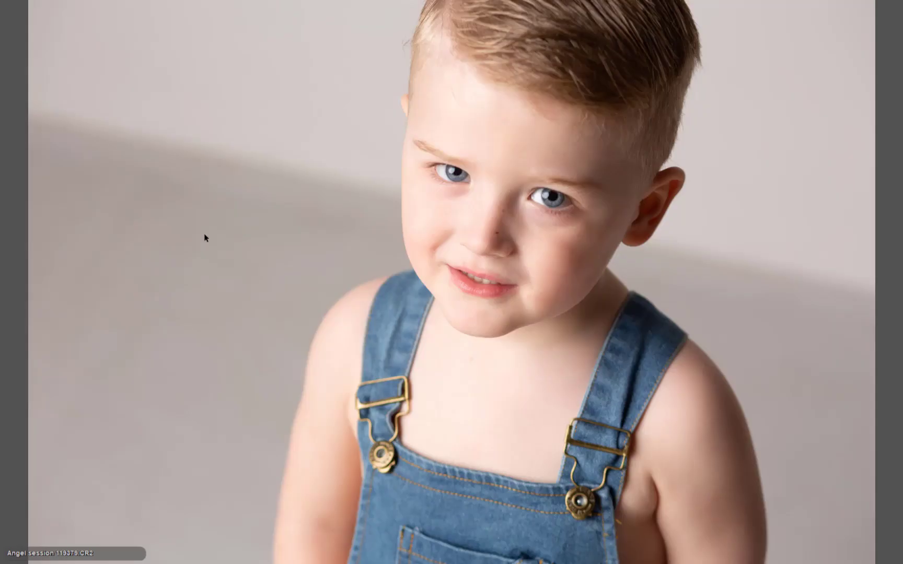
{"action": "key", "text": "z"}
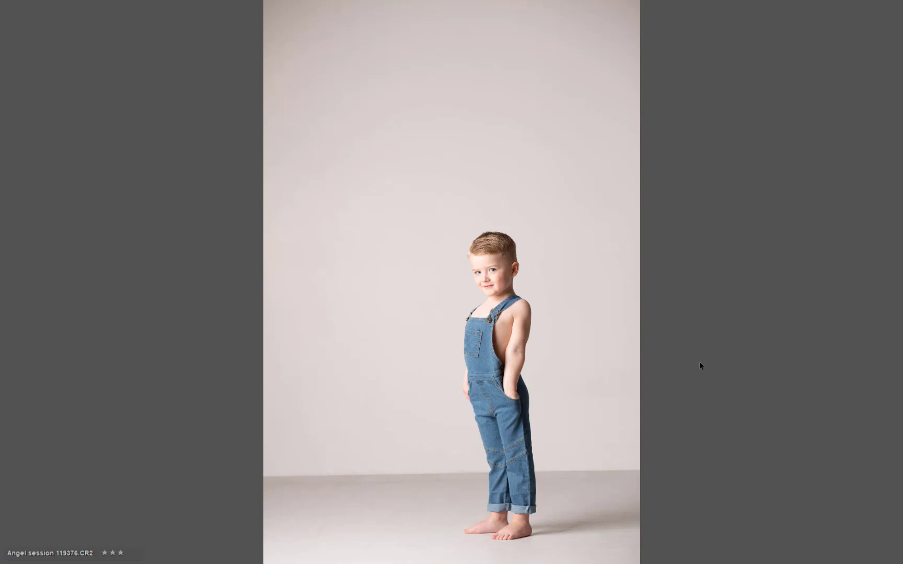
{"action": "key", "text": "Left"}
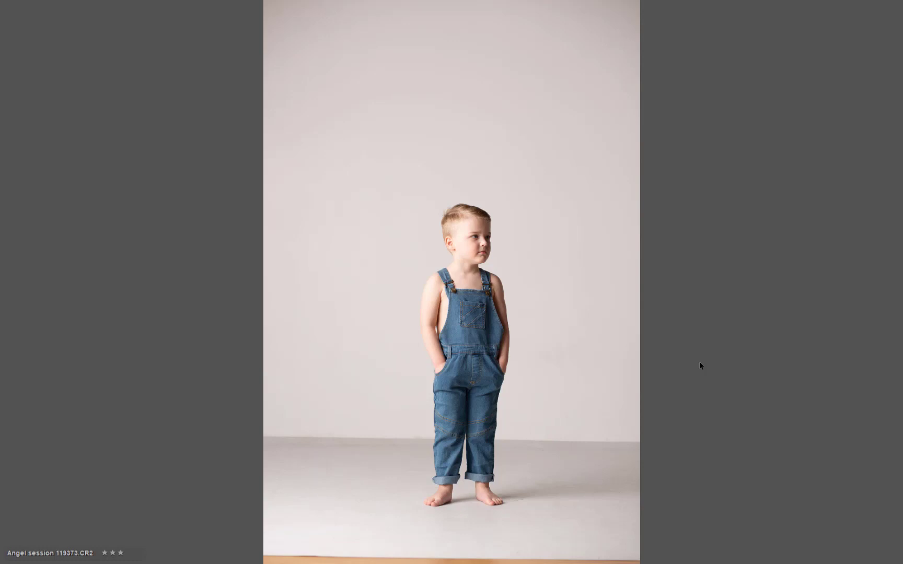
Compare the close-up portraits 119379, 119380 and 119382 for expression.
{"action": "key", "text": "Right"}
{"action": "key", "text": "Right"}
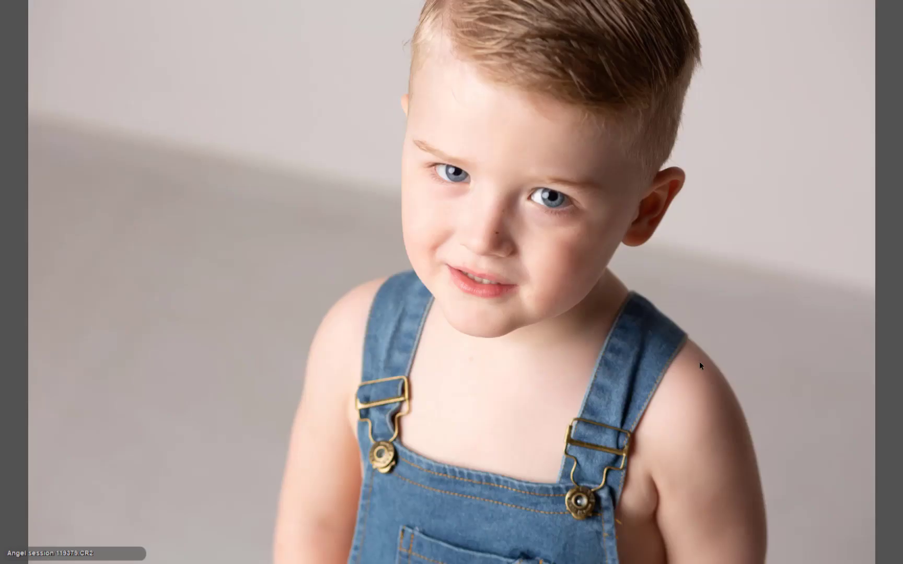
{"action": "key", "text": "Right"}
{"action": "key", "text": "Left"}
{"action": "key", "text": "Right"}
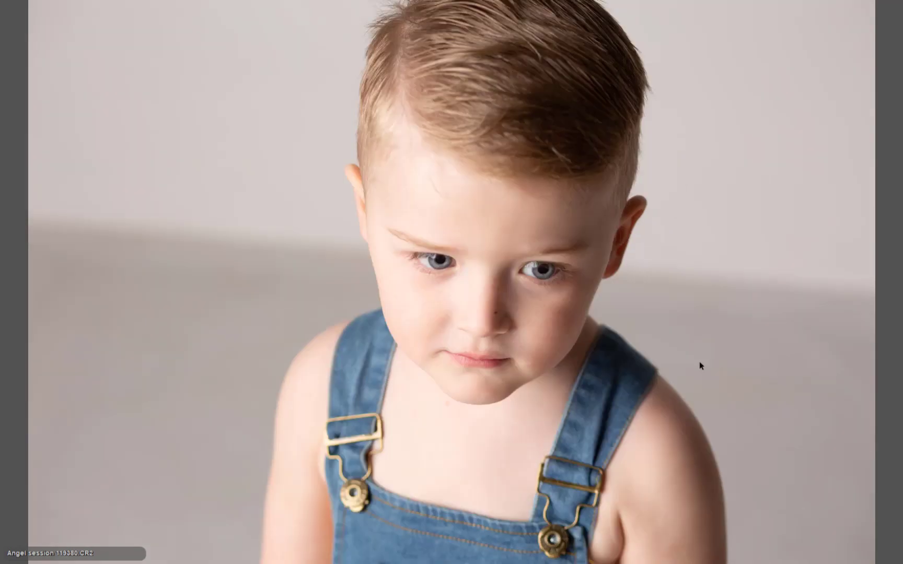
{"action": "key", "text": "Right"}
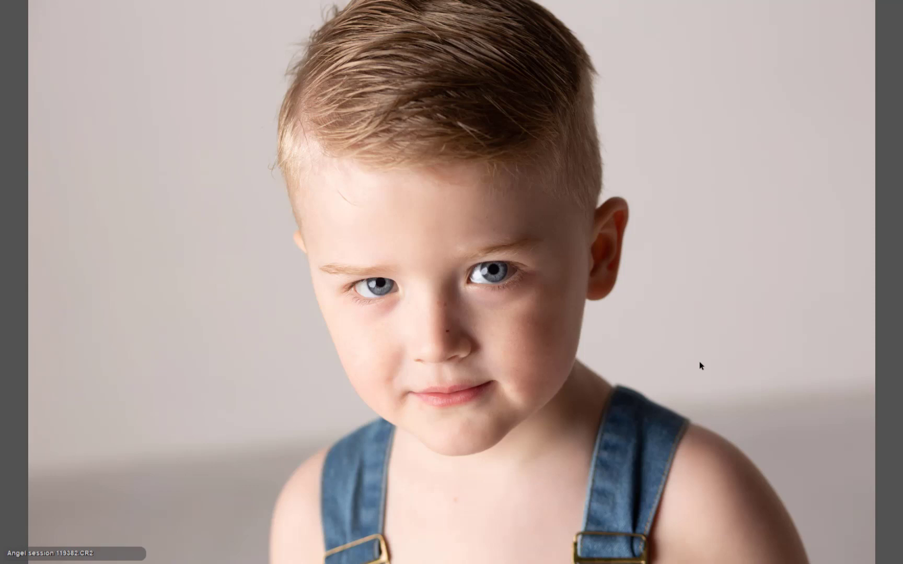
{"action": "key", "text": "Left"}
{"action": "key", "text": "Left"}
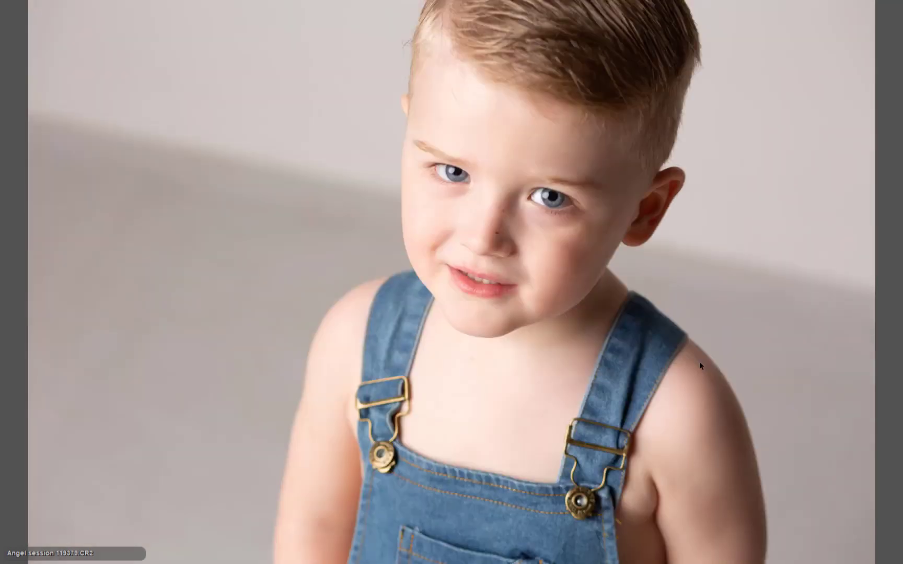
Go on to the smiling close-up 119384 and rate it three stars.
{"action": "key", "text": "Right"}
{"action": "key", "text": "Right"}
{"action": "key", "text": "Right"}
{"action": "key", "text": "Right"}
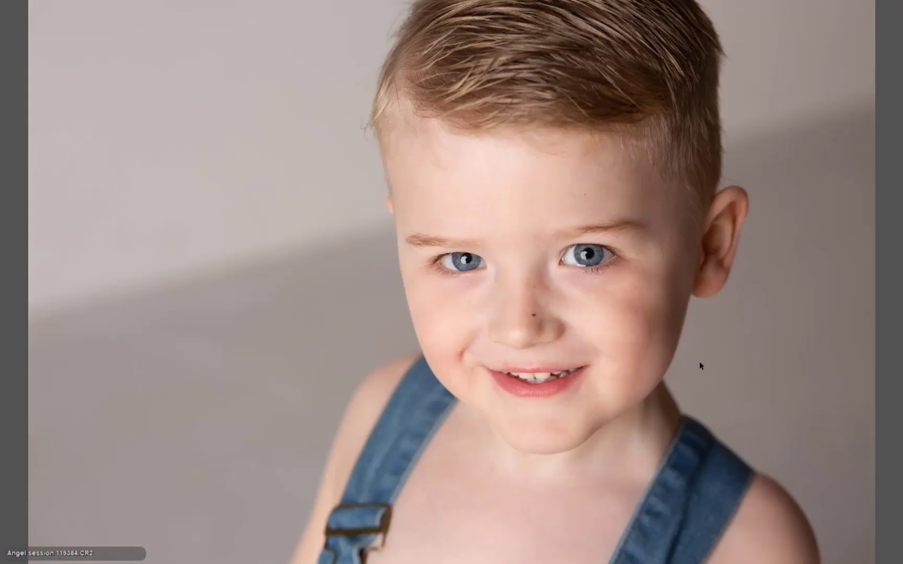
{"action": "key", "text": "Right"}
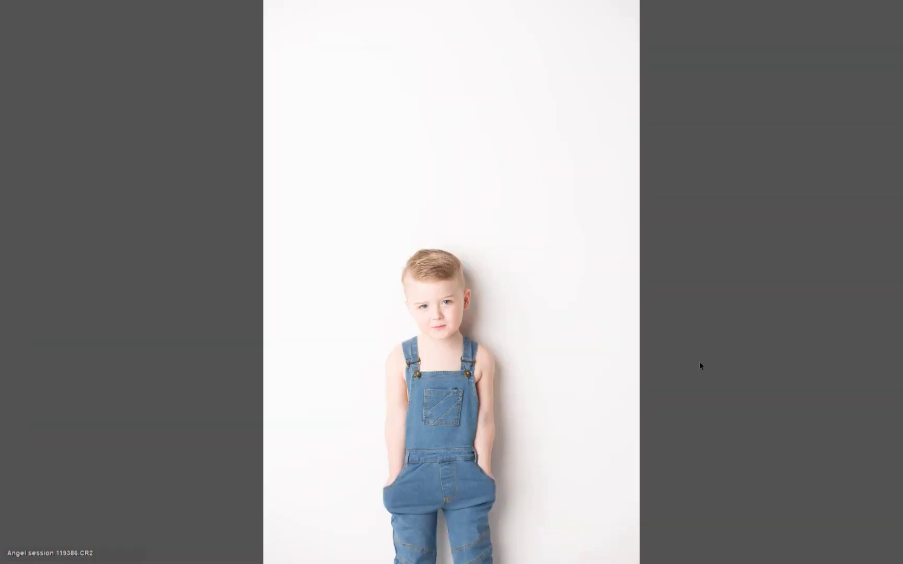
{"action": "key", "text": "Left"}
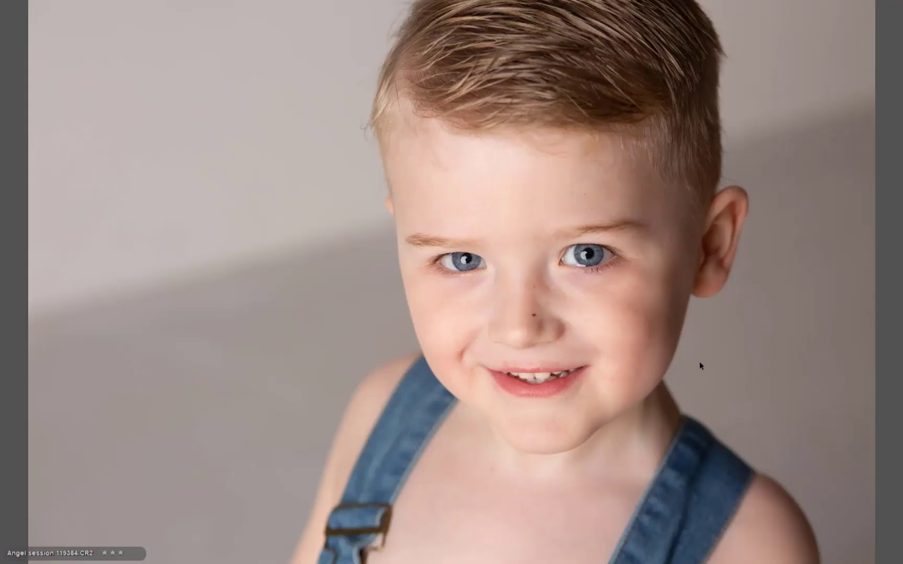
Compare the wall portraits 119386 and 119387 and rate 119387 three stars.
{"action": "key", "text": "Right"}
{"action": "key", "text": "Right"}
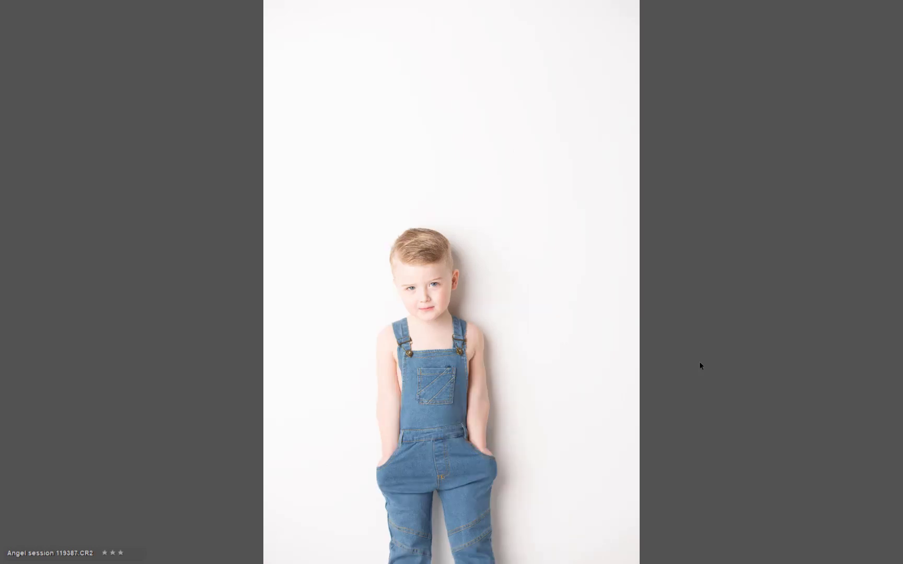
{"action": "key", "text": "Left"}
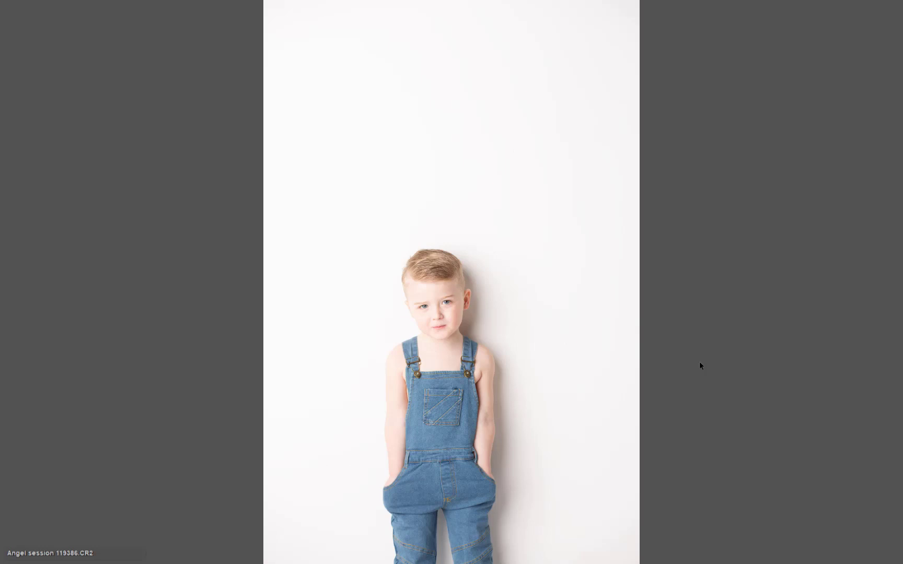
{"action": "key", "text": "Right"}
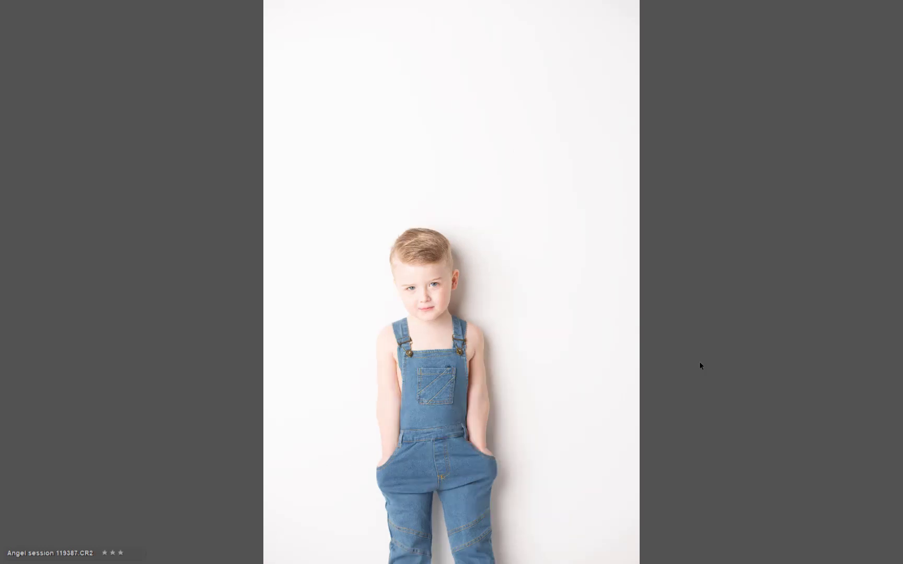
Review the photos from 119388 to 119403 and rate 119402 three stars.
{"action": "key", "text": "Right"}
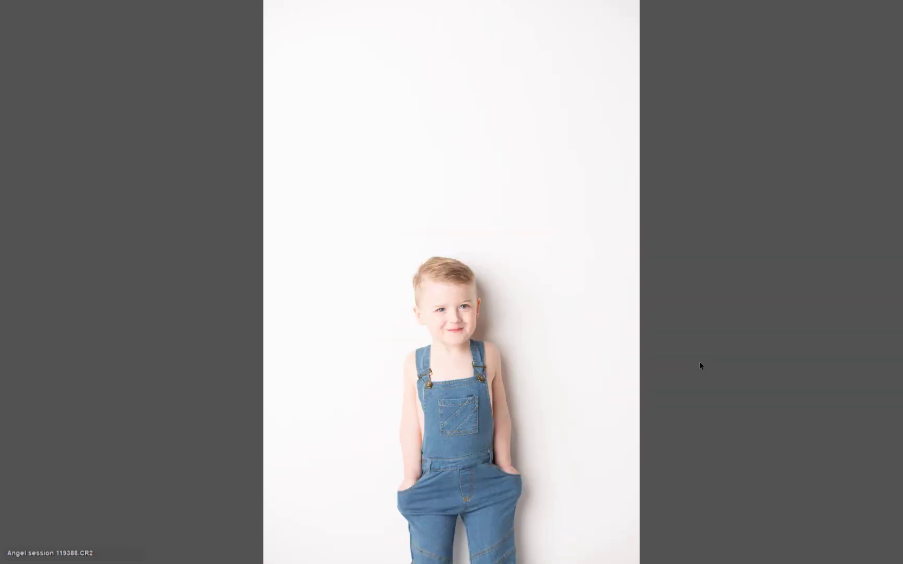
{"action": "key", "text": "Right"}
{"action": "key", "text": "Right"}
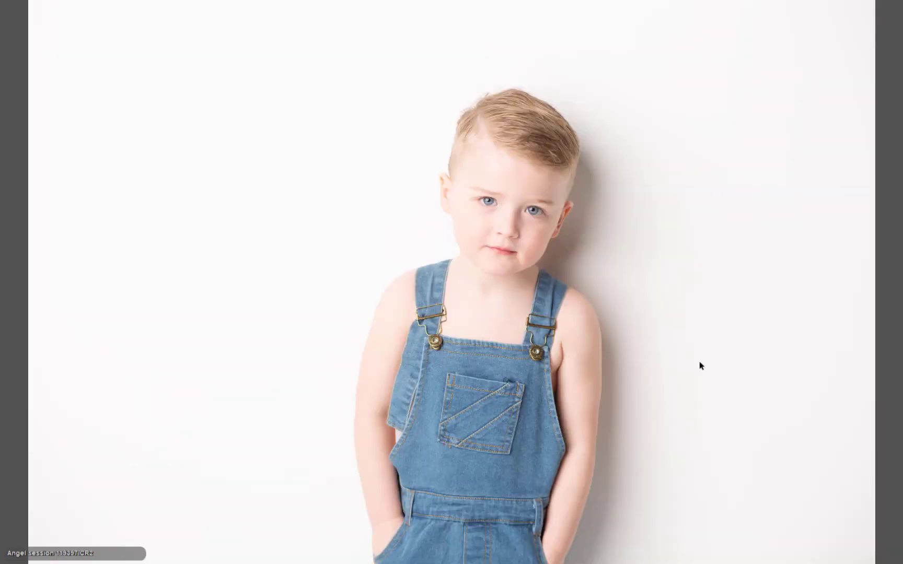
{"action": "key", "text": "Left"}
{"action": "key", "text": "Right"}
{"action": "key", "text": "Right"}
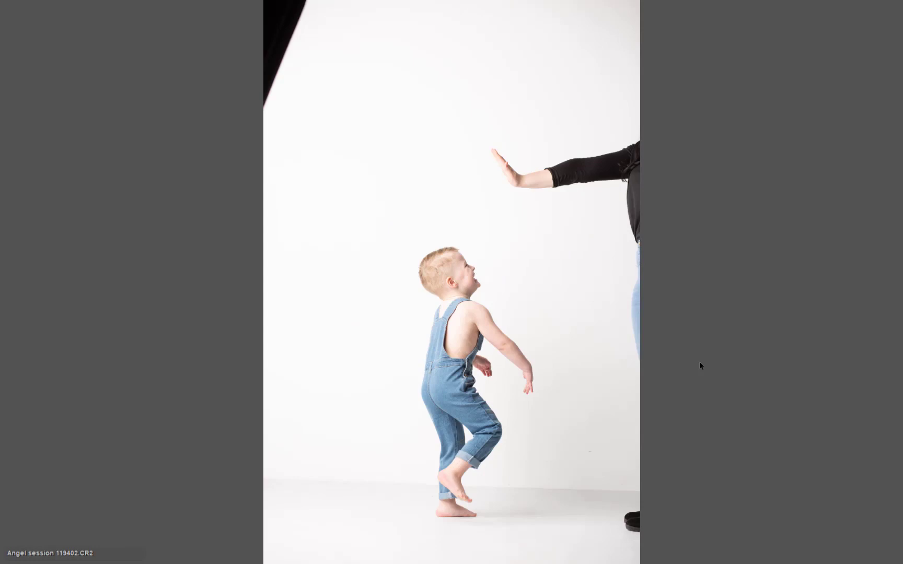
{"action": "key", "text": "Right"}
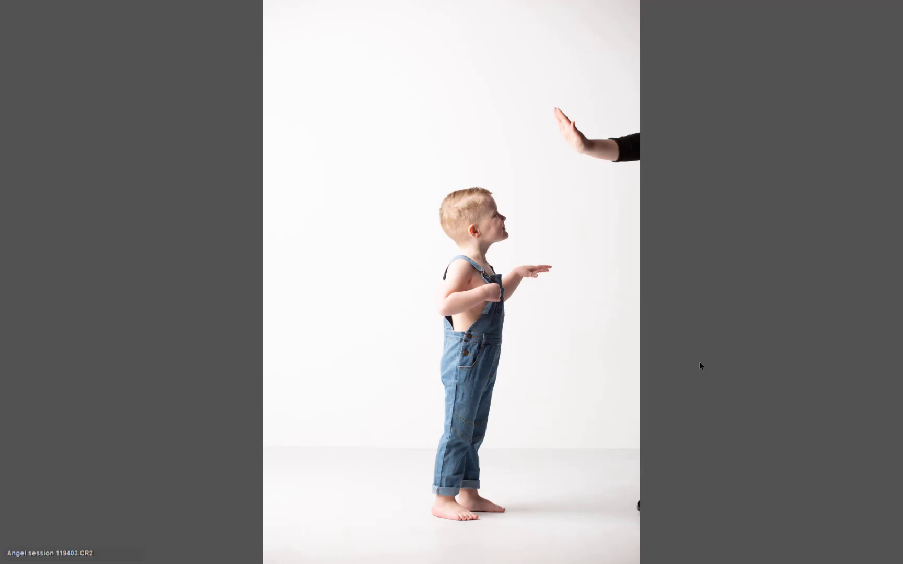
{"action": "key", "text": "Left"}
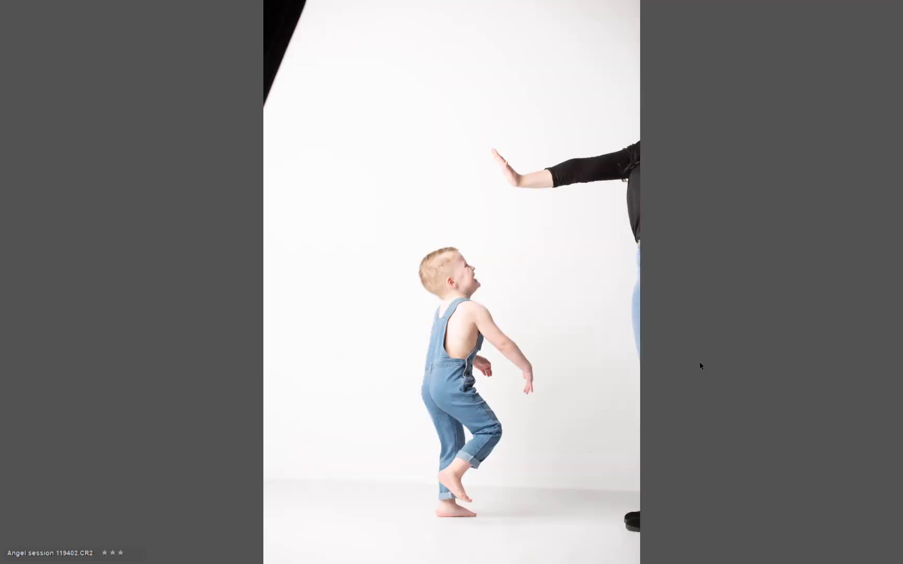
Review the photos after 119402 and compare the poses leaning back on the white box from 119407 to 119409.
{"action": "key", "text": "Right"}
{"action": "key", "text": "Right"}
{"action": "key", "text": "Right"}
{"action": "key", "text": "Right"}
{"action": "key", "text": "Right"}
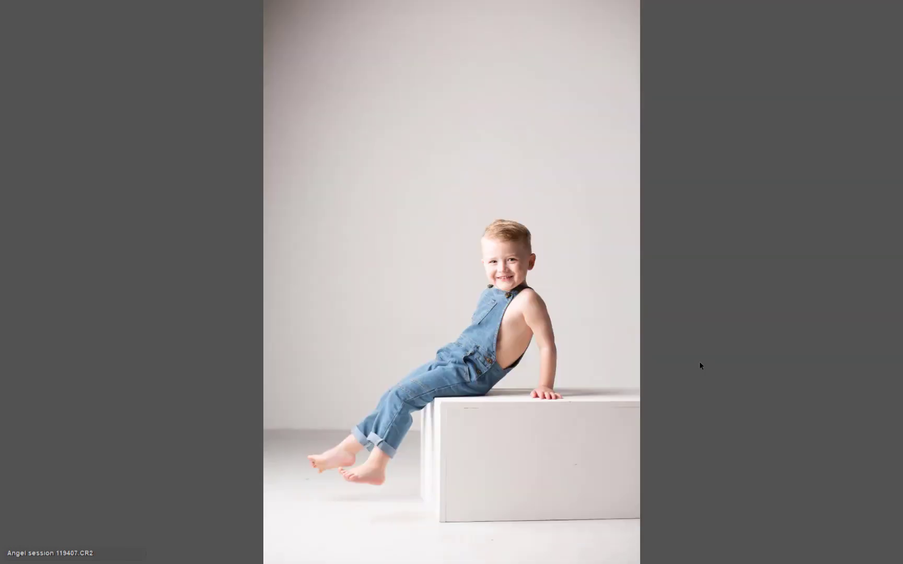
{"action": "key", "text": "Right"}
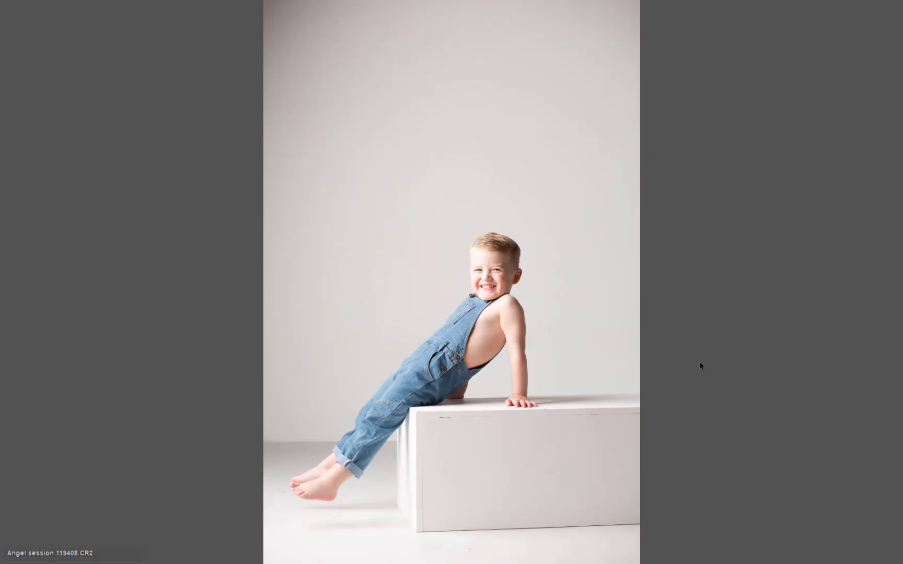
{"action": "key", "text": "Left"}
{"action": "key", "text": "Right"}
{"action": "key", "text": "Right"}
{"action": "key", "text": "Right"}
{"action": "key", "text": "Left"}
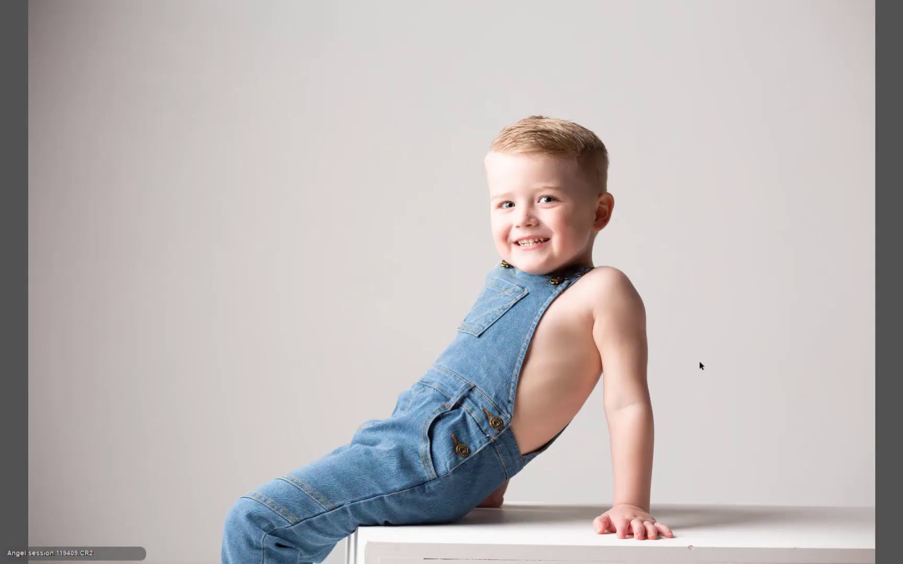
Compare the standing portraits 119411 and 119412 and rate 119412 three stars.
{"action": "key", "text": "Right"}
{"action": "key", "text": "Right"}
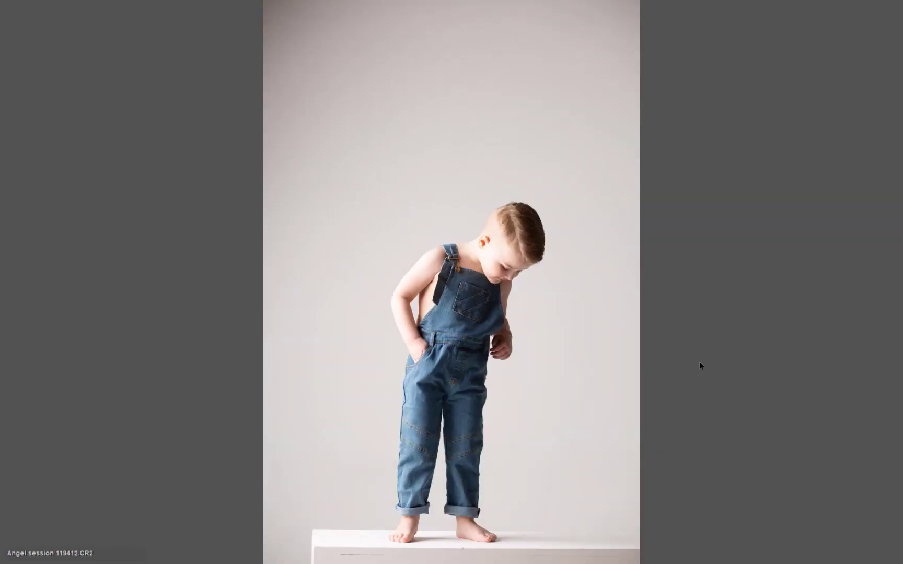
{"action": "key", "text": "Left"}
{"action": "key", "text": "Right"}
{"action": "key", "text": "Left"}
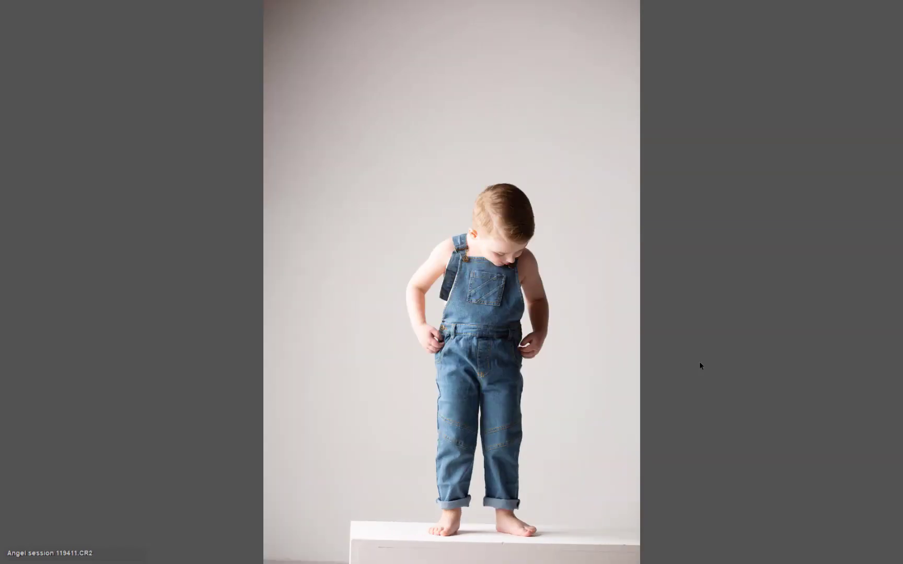
{"action": "key", "text": "Right"}
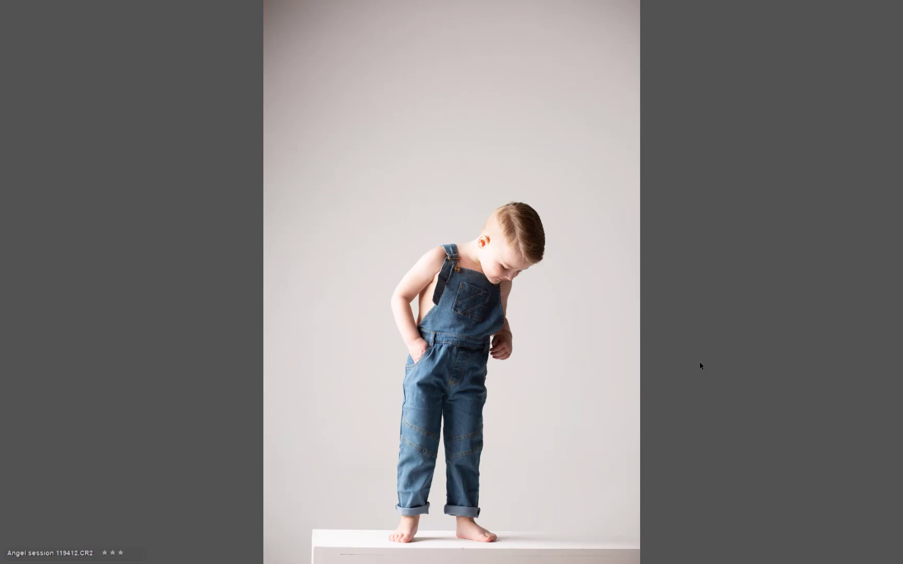
Compare the full-length portrait 119413 with the close-up 119417 and rate 119413 three stars.
{"action": "key", "text": "Right"}
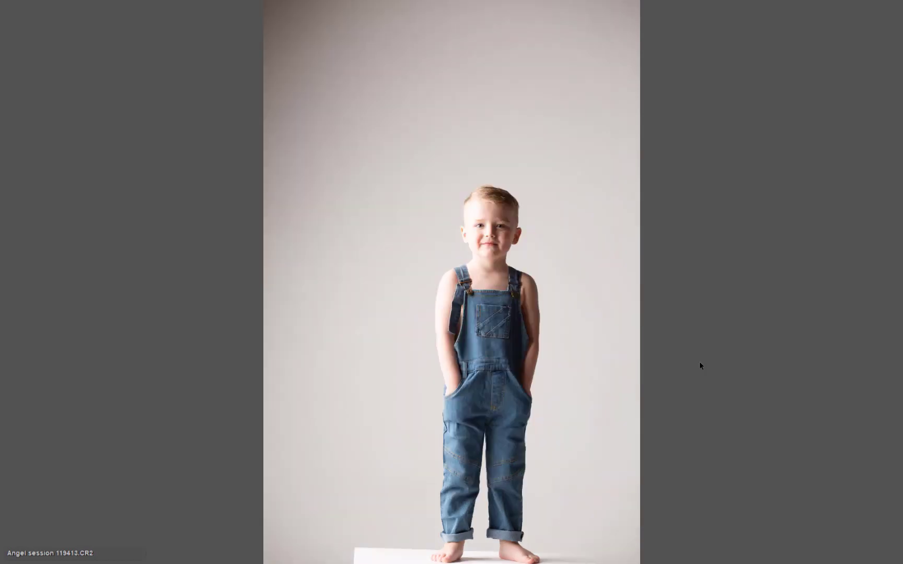
{"action": "key", "text": "Right"}
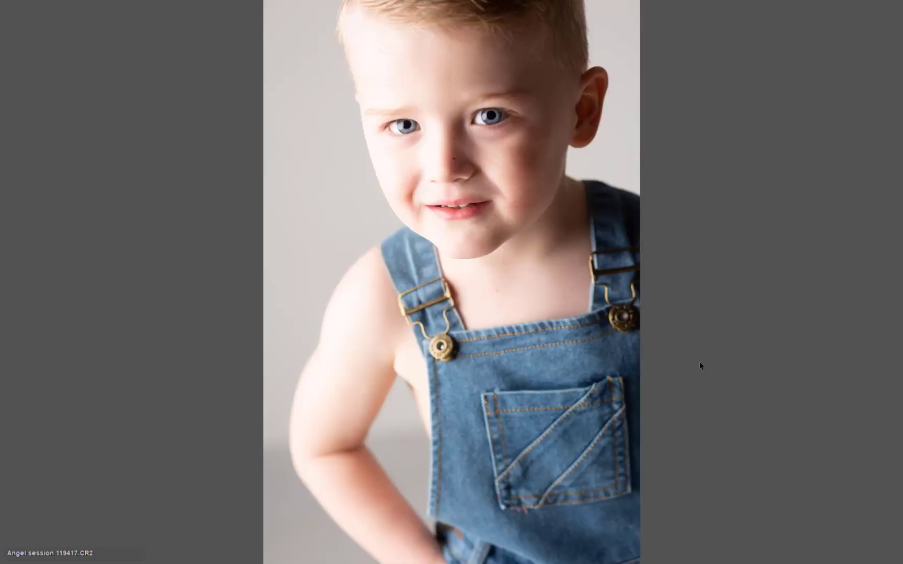
{"action": "key", "text": "Left"}
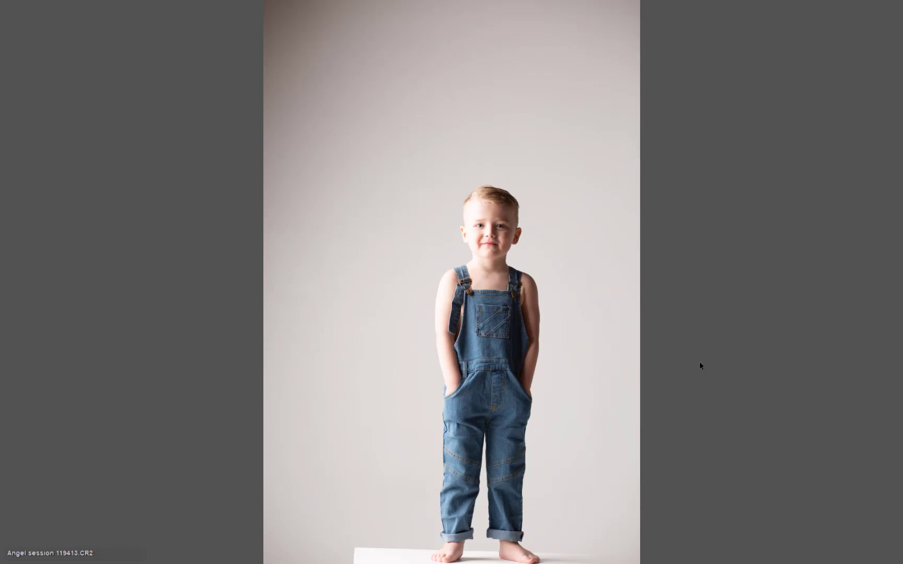
{"action": "key", "text": "3"}
Open 119413 in Camera Raw, crop it at a 2 to 3 ratio to about 2493 by 3740 pixels around the boy's upper body, and apply.
{"action": "key", "text": "ctrl+r"}
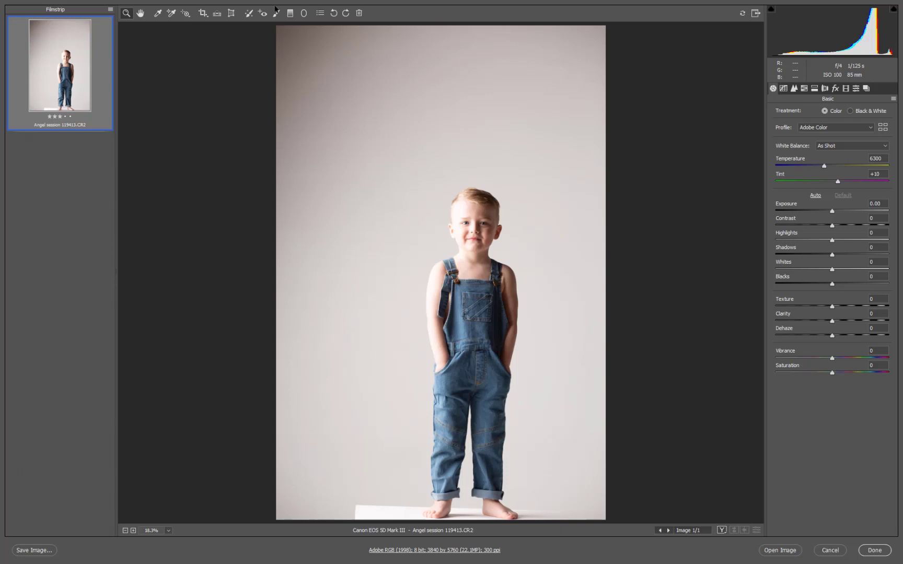
{"action": "left_click", "coordinate": [204, 14]}
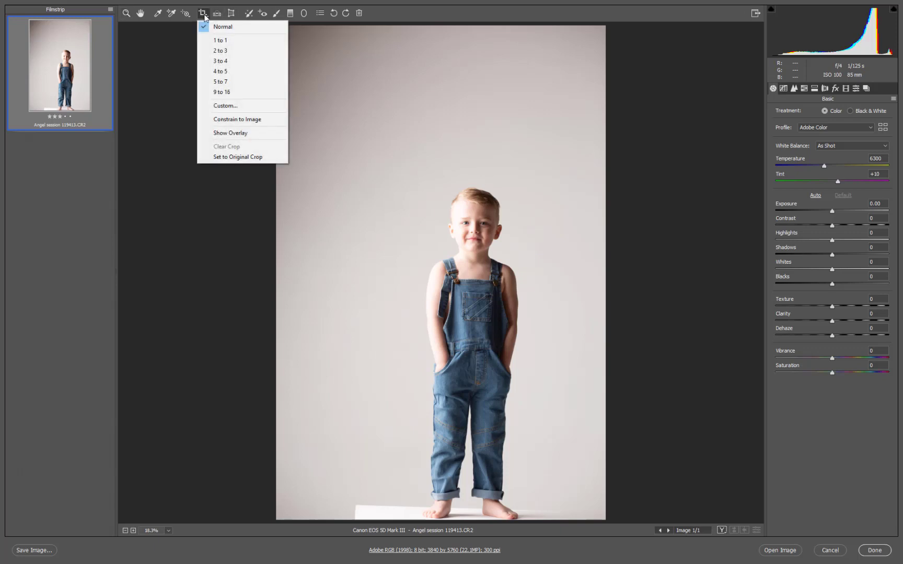
{"action": "left_click", "coordinate": [215, 52]}
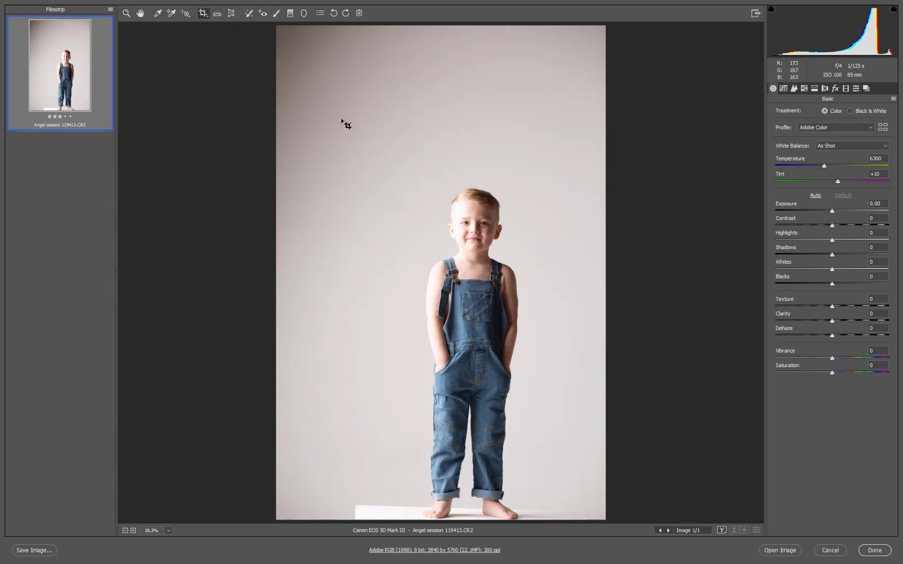
{"action": "left_click_drag", "start_coordinate": [343, 123], "coordinate": [575, 440]}
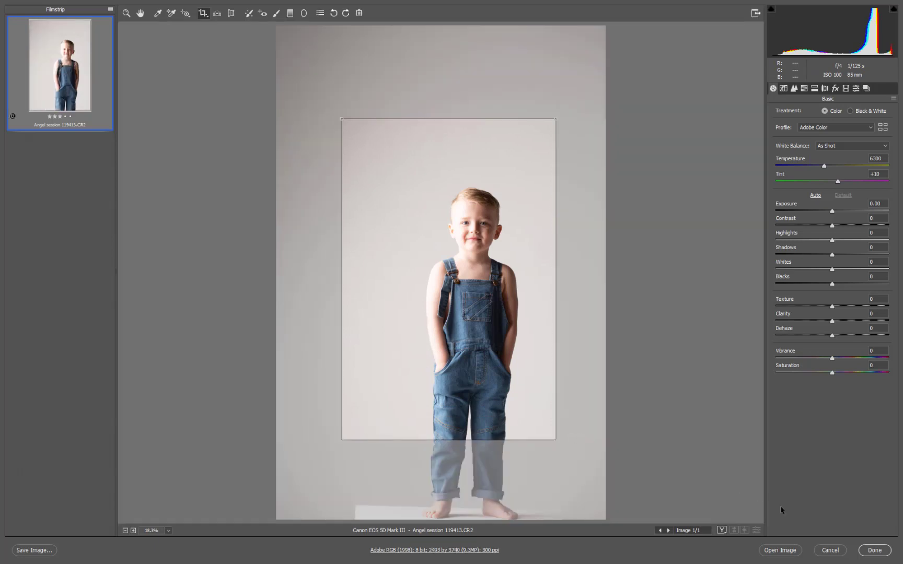
{"action": "left_click", "coordinate": [861, 554]}
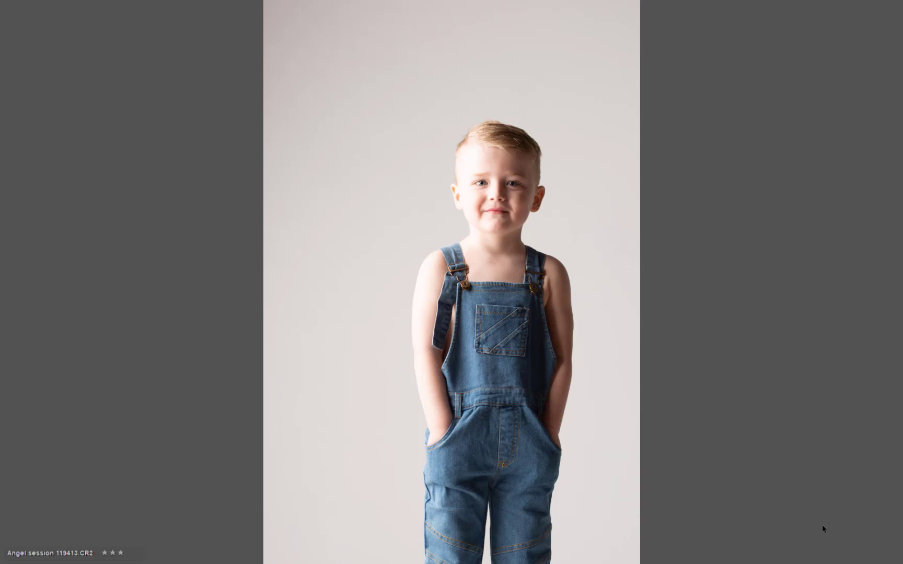
Compare the close-up portraits from 119417 to 119422 for pose and expression.
{"action": "key", "text": "Right"}
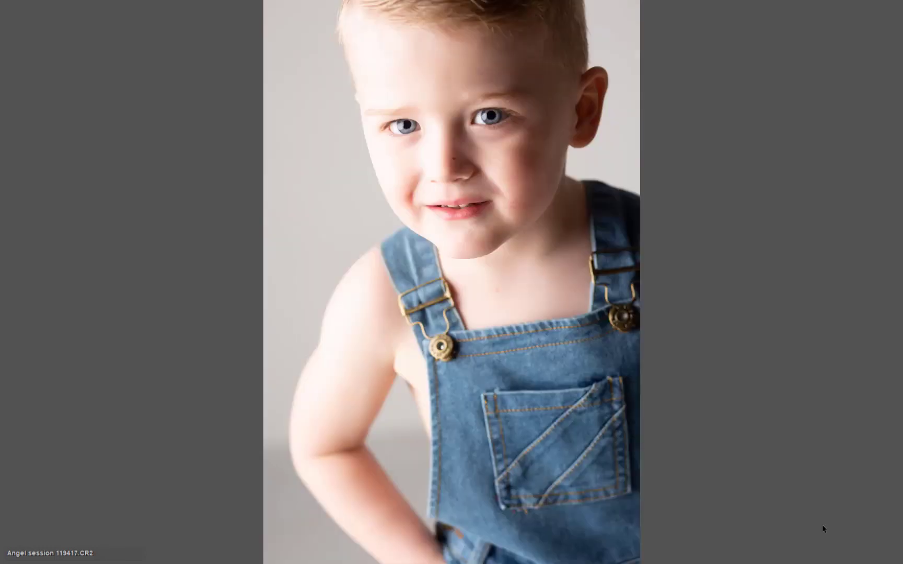
{"action": "key", "text": "Left"}
{"action": "key", "text": "Right"}
{"action": "key", "text": "Right"}
{"action": "key", "text": "Right"}
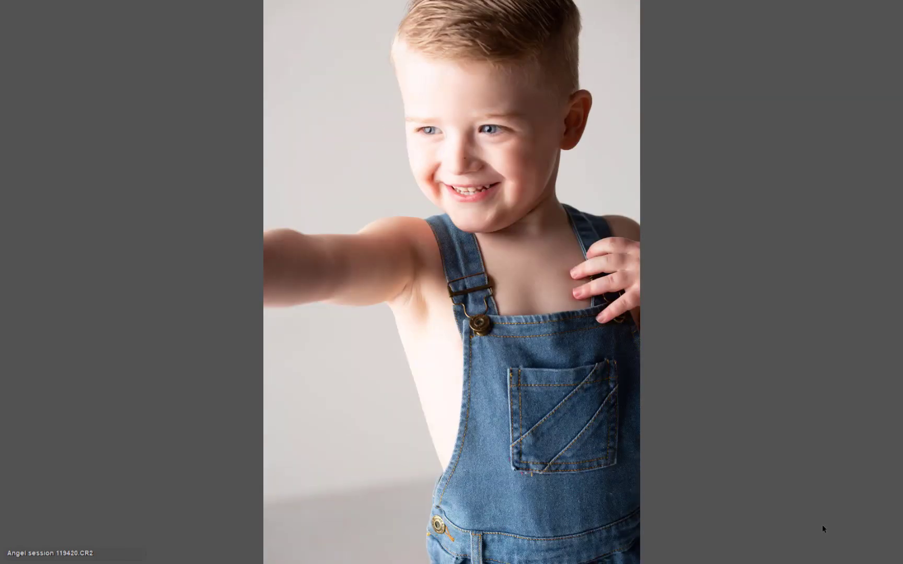
{"action": "key", "text": "Left"}
{"action": "key", "text": "Right"}
{"action": "key", "text": "Right"}
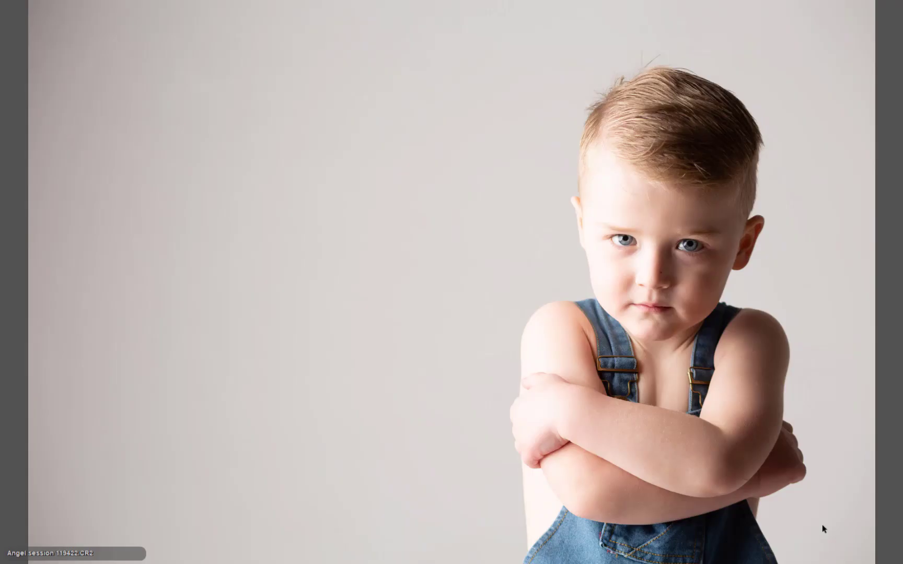
Compare the seated portrait 119424 with the photo after it and rate 119424 three stars.
{"action": "key", "text": "Right"}
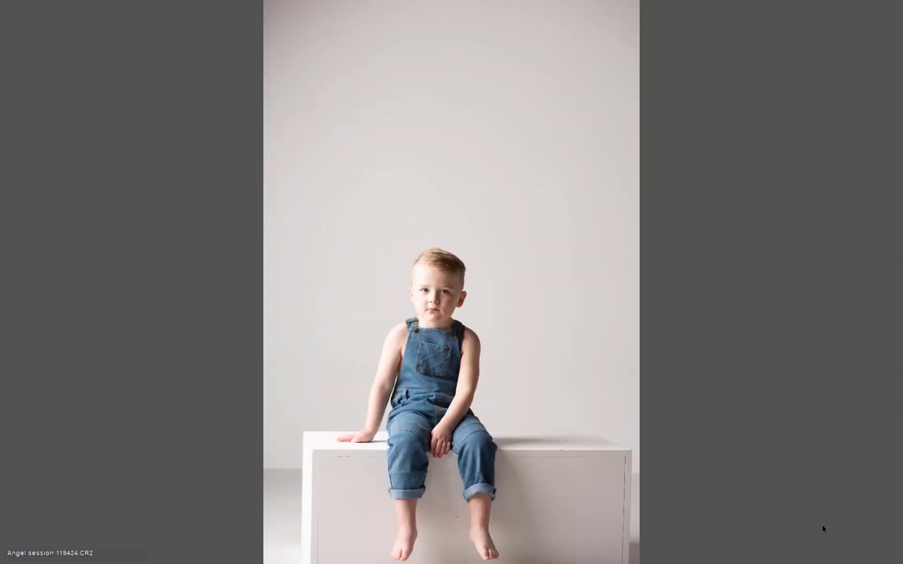
{"action": "key", "text": "Right"}
{"action": "key", "text": "Left"}
{"action": "key", "text": "3"}
Go on to the seated pointing pose 119426 and rate it three stars.
{"action": "key", "text": "Right"}
{"action": "key", "text": "Right"}
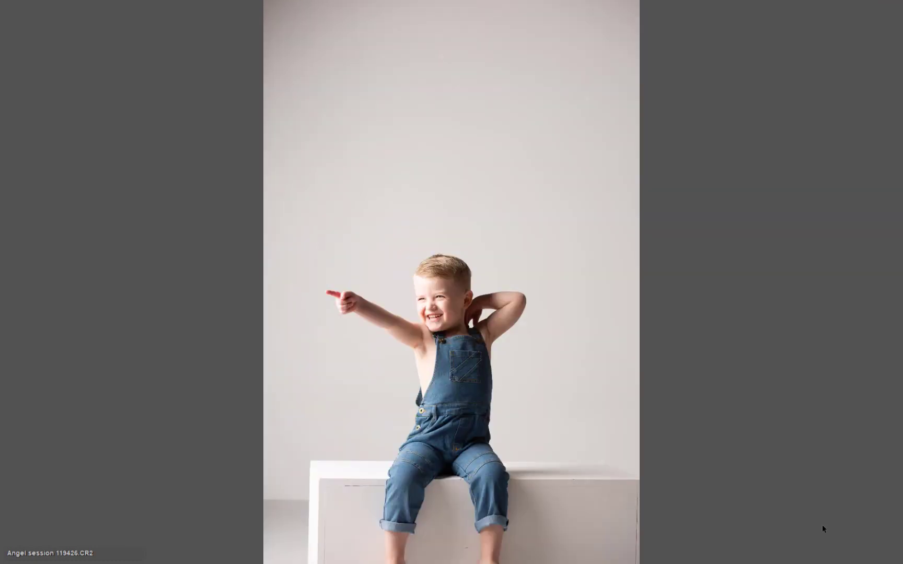
{"action": "key", "text": "3"}
Open 119426 in Camera Raw, crop it to a full-width landscape frame of about 3825 by 2550 pixels around the pointing boy, apply and preview it.
{"action": "key", "text": "ctrl+r"}
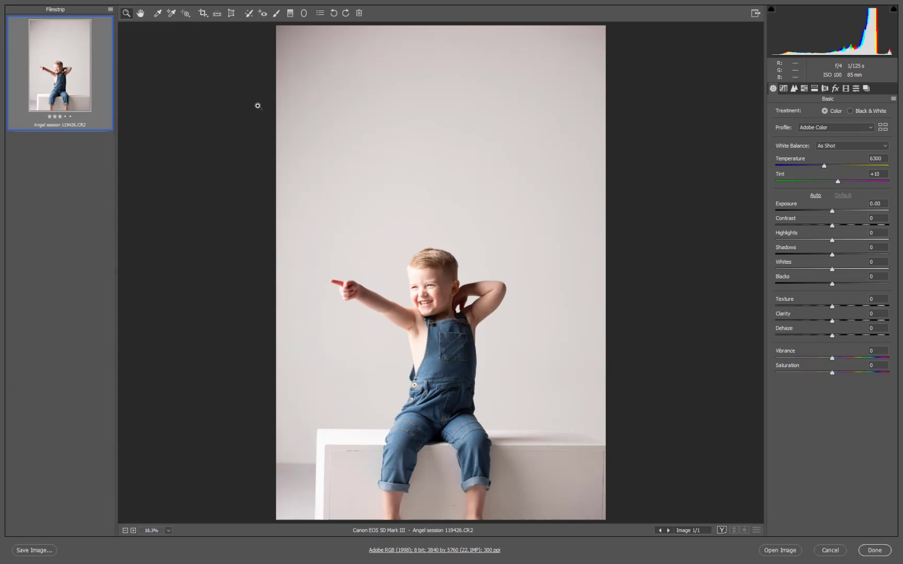
{"action": "left_click", "coordinate": [203, 13]}
{"action": "left_click_drag", "start_coordinate": [278, 135], "coordinate": [695, 481]}
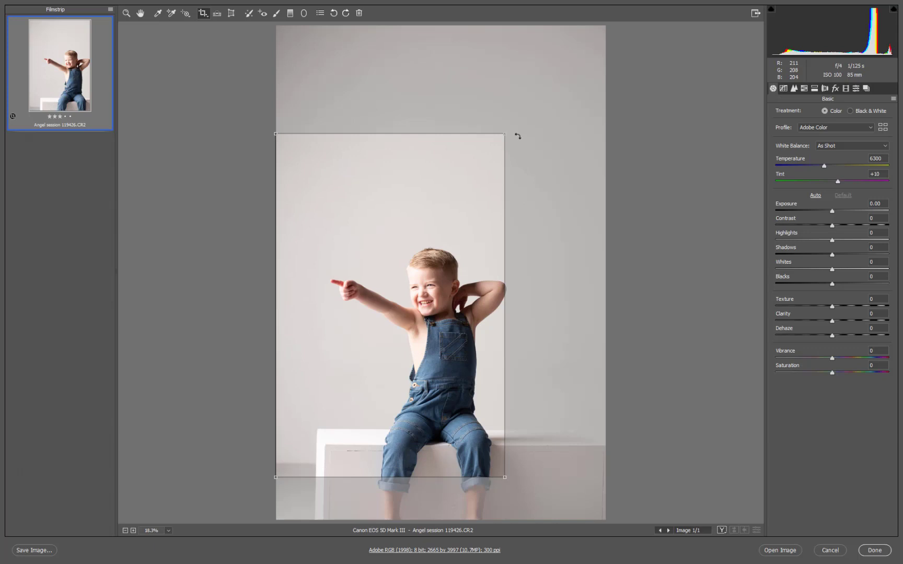
{"action": "left_click_drag", "start_coordinate": [505, 126], "coordinate": [691, 494]}
{"action": "left_click_drag", "start_coordinate": [566, 367], "coordinate": [565, 395]}
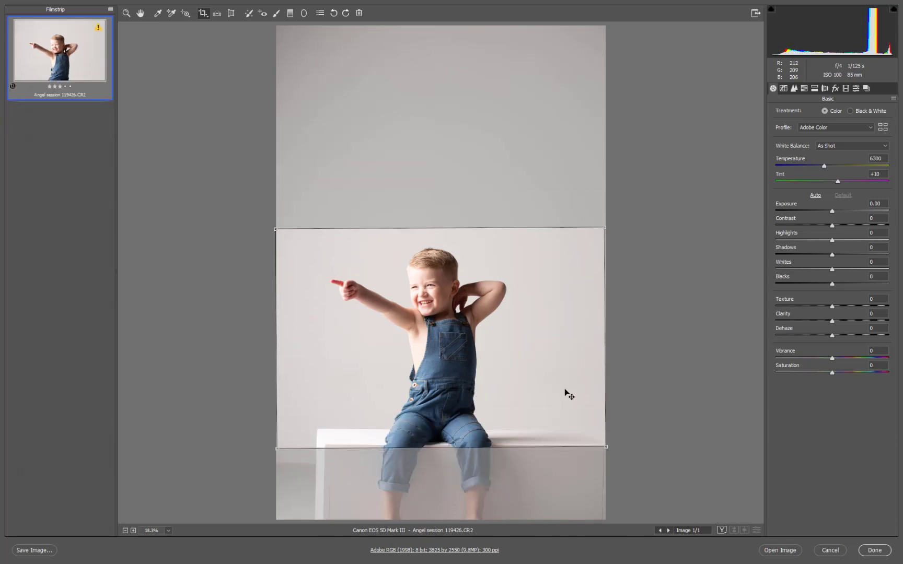
{"action": "left_click", "coordinate": [874, 551]}
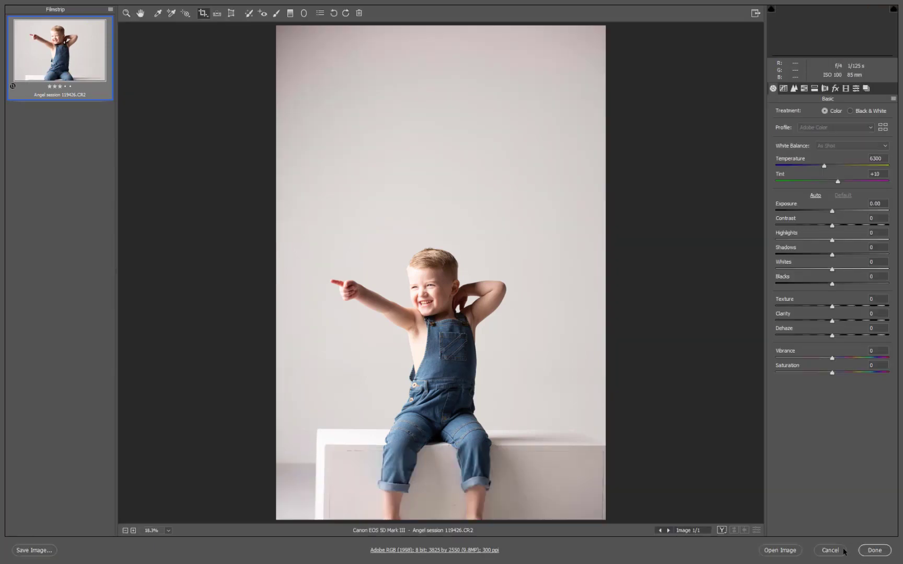
{"action": "key", "text": "space"}
{"action": "scroll", "coordinate": [844, 551], "scroll_direction": "up", "scroll_amount": 3}
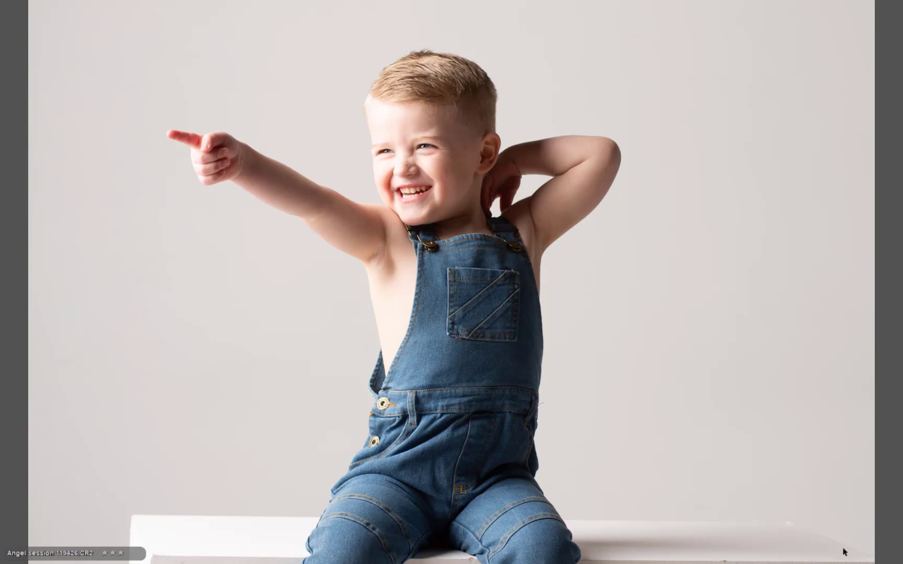
Review the angel-wing photos from 119430 to 119432.
{"action": "key", "text": "Right"}
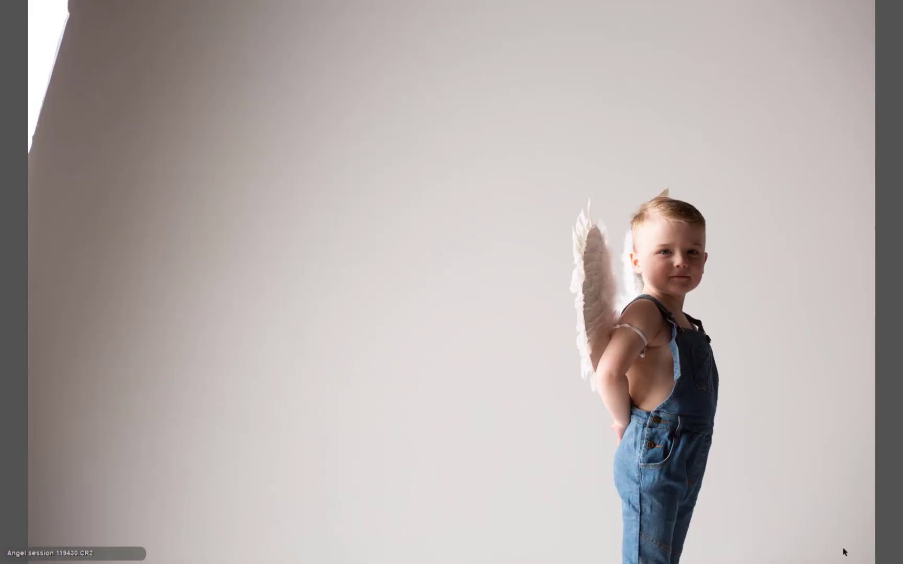
{"action": "key", "text": "Right"}
{"action": "key", "text": "Right"}
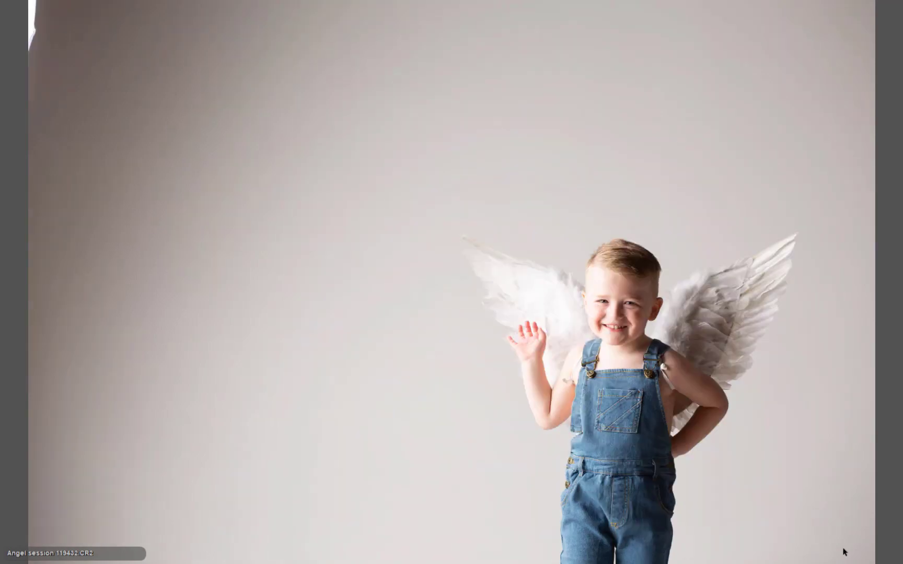
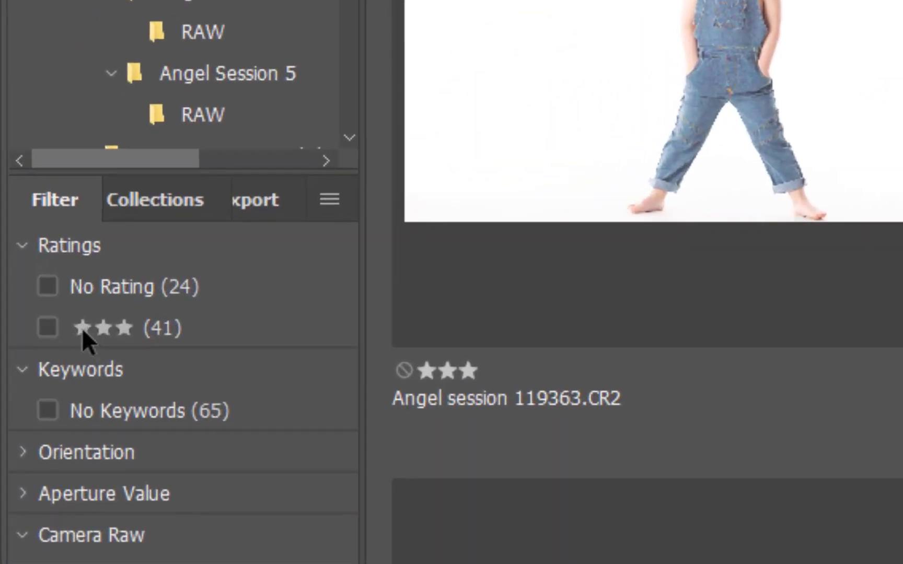
Filter the RAW folder to unrated photos, then select and delete all of them.
{"action": "left_click", "coordinate": [67, 290]}
{"action": "left_click", "coordinate": [648, 282]}
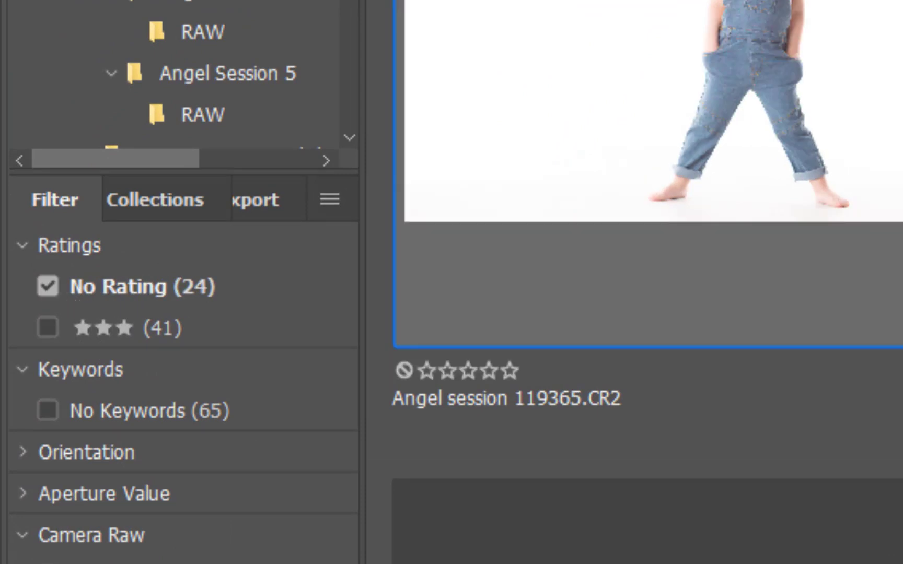
{"action": "key", "text": "ctrl+a"}
{"action": "key", "text": "Delete"}
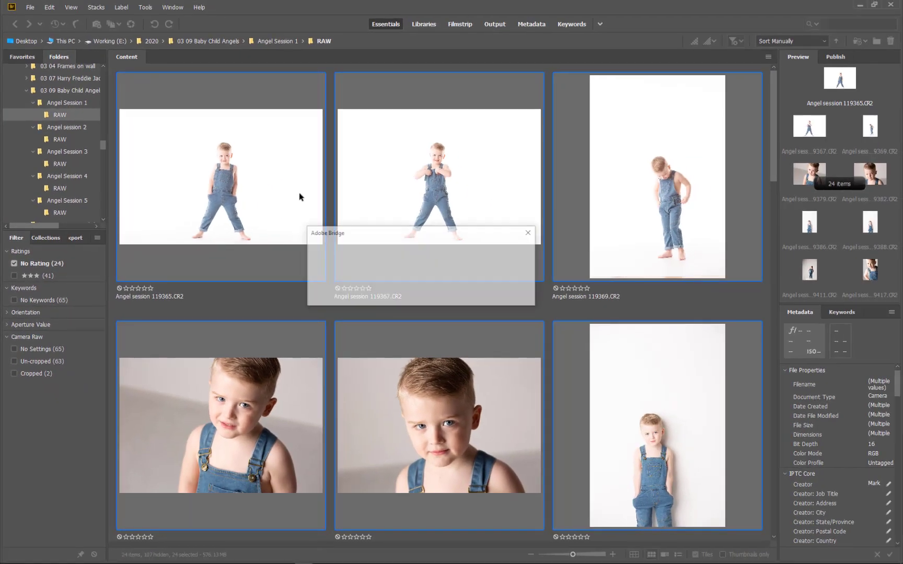
{"action": "left_click", "coordinate": [510, 291]}
{"action": "left_click", "coordinate": [421, 291]}
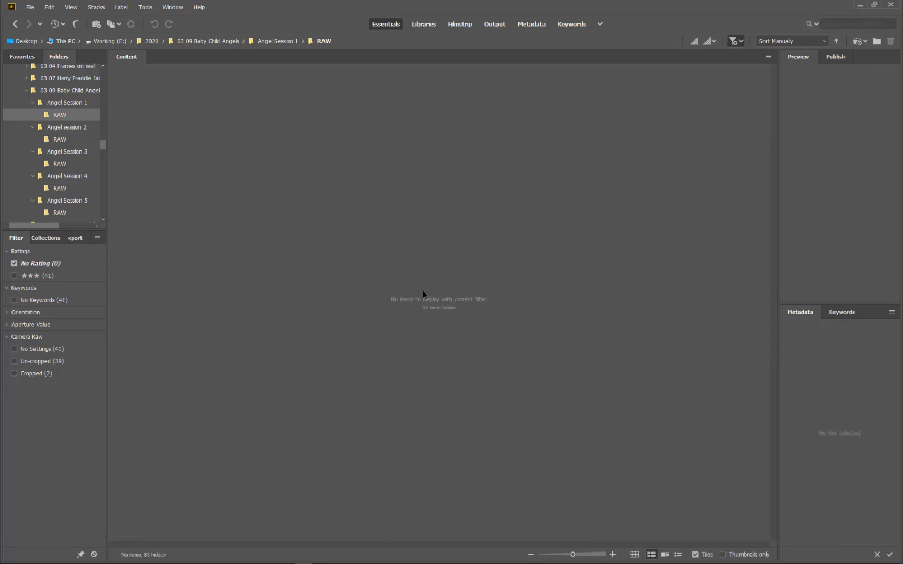
Turn off the No Rating filter and remove the star rating from the side-facing standing portrait 119376.
{"action": "left_click", "coordinate": [27, 264]}
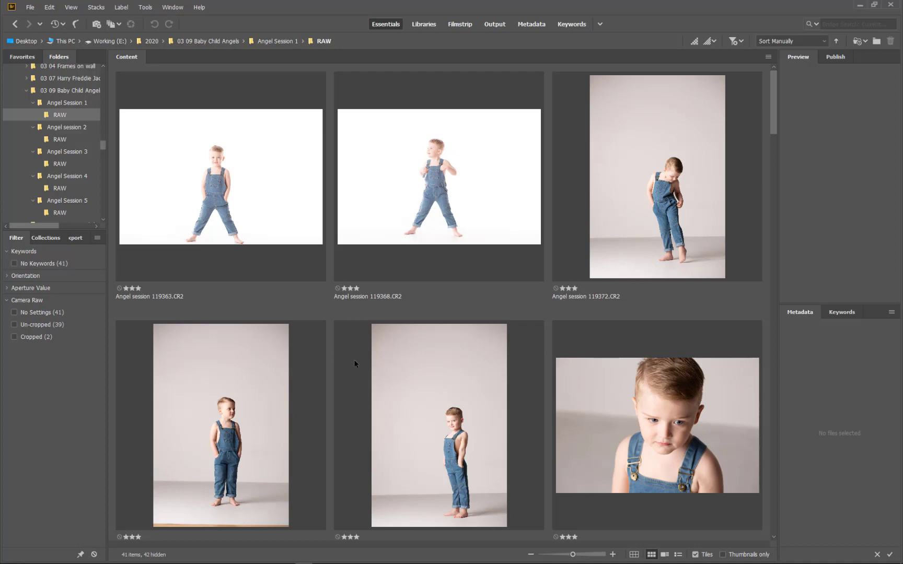
{"action": "left_click", "coordinate": [387, 362]}
{"action": "key", "text": "ctrl+0"}
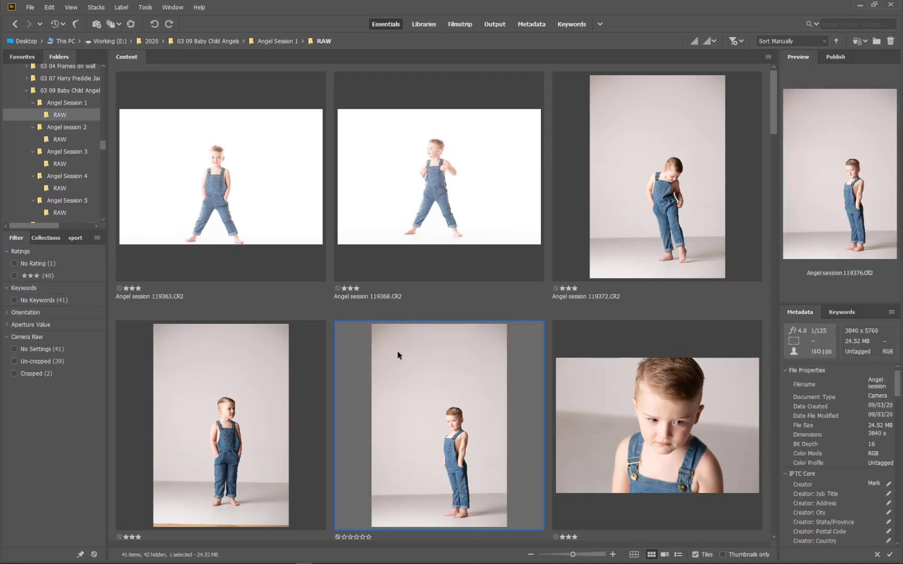
{"action": "scroll", "coordinate": [397, 351], "scroll_direction": "down", "scroll_amount": 3}
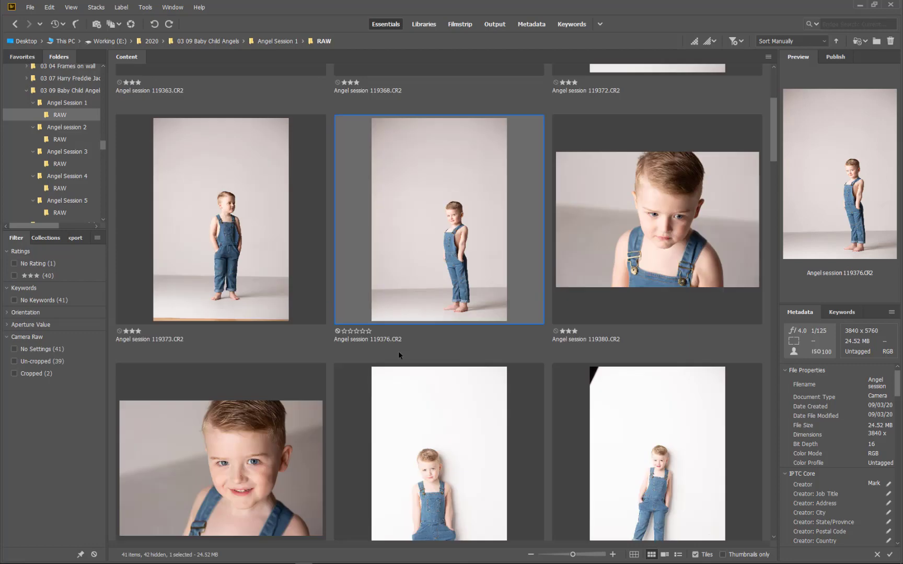
Filter the folder to three-star photos and select photo 119368.
{"action": "left_click", "coordinate": [56, 278]}
{"action": "scroll", "coordinate": [406, 291], "scroll_direction": "up", "scroll_amount": 3}
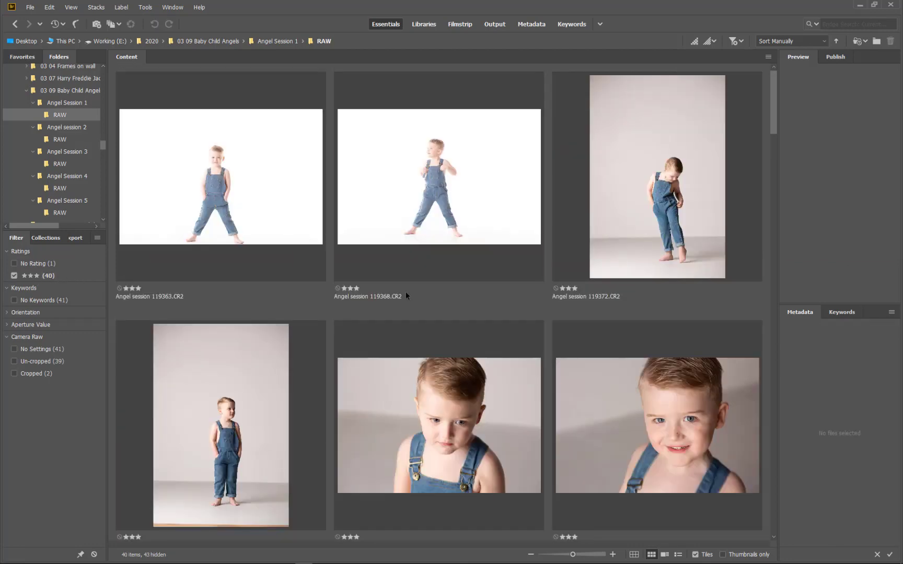
{"action": "left_click", "coordinate": [419, 232]}
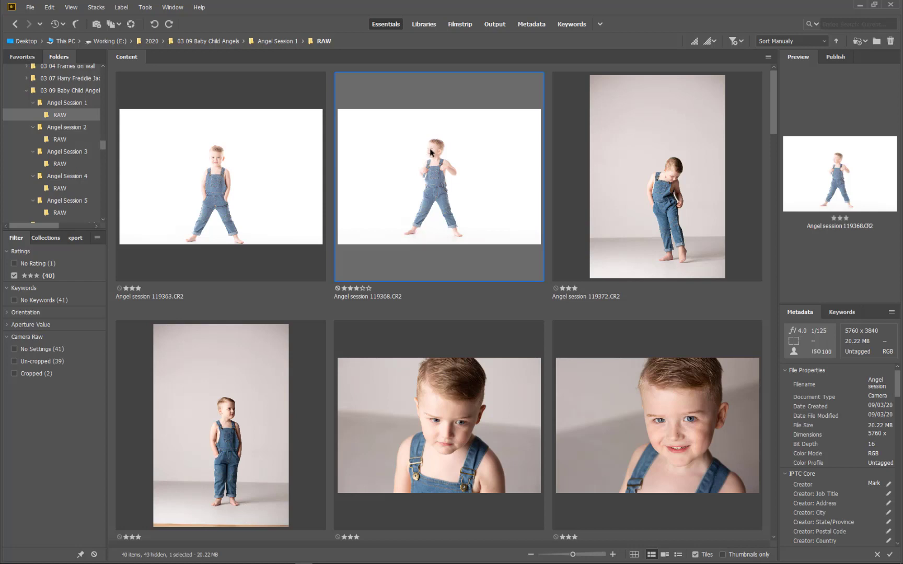
Remove the star rating from the close-up portrait 119380, where the boy looks down.
{"action": "scroll", "coordinate": [462, 324], "scroll_direction": "down", "scroll_amount": 3}
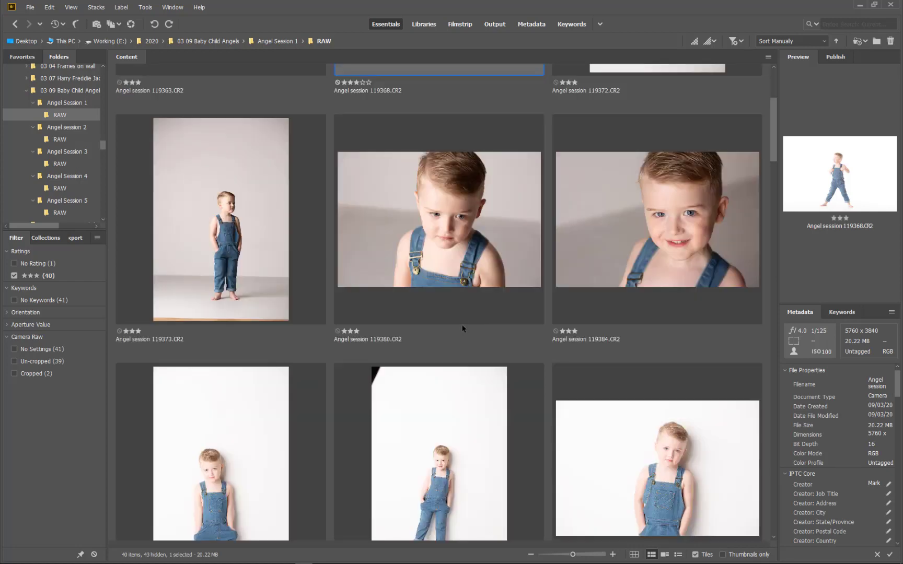
{"action": "left_click", "coordinate": [499, 261]}
{"action": "key", "text": "ctrl+0"}
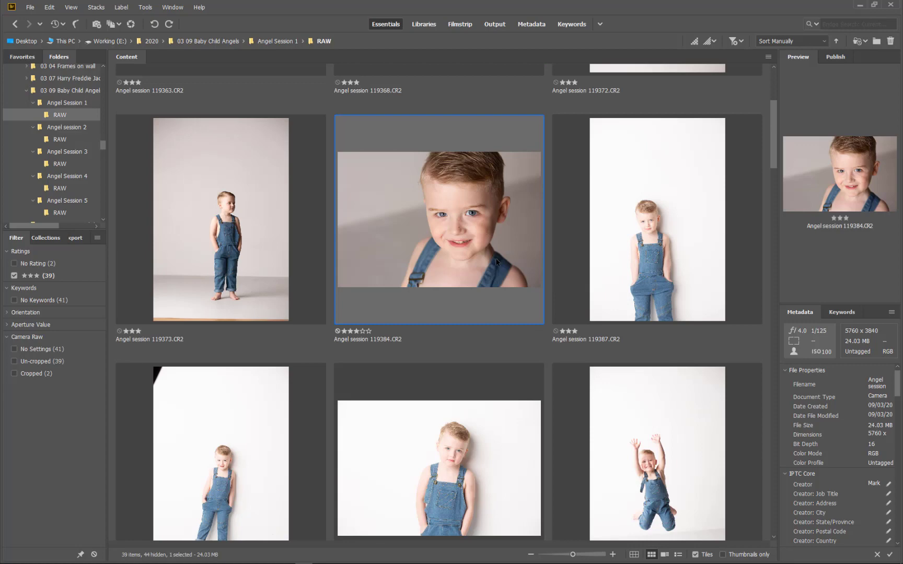
Compare the neighbouring three-star photos from 119384 to 119399 to see which are weaker.
{"action": "scroll", "coordinate": [496, 262], "scroll_direction": "down", "scroll_amount": 3}
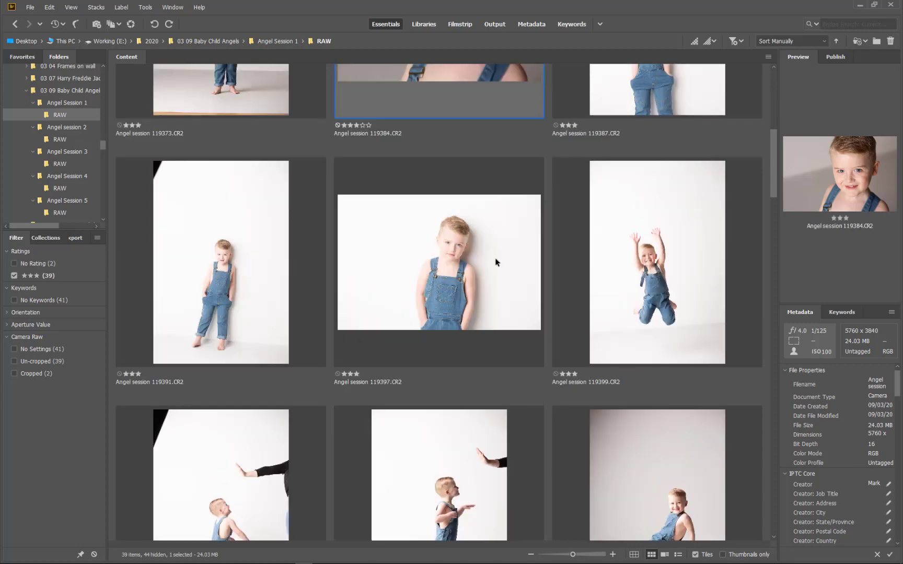
{"action": "scroll", "coordinate": [496, 261], "scroll_direction": "up", "scroll_amount": 3}
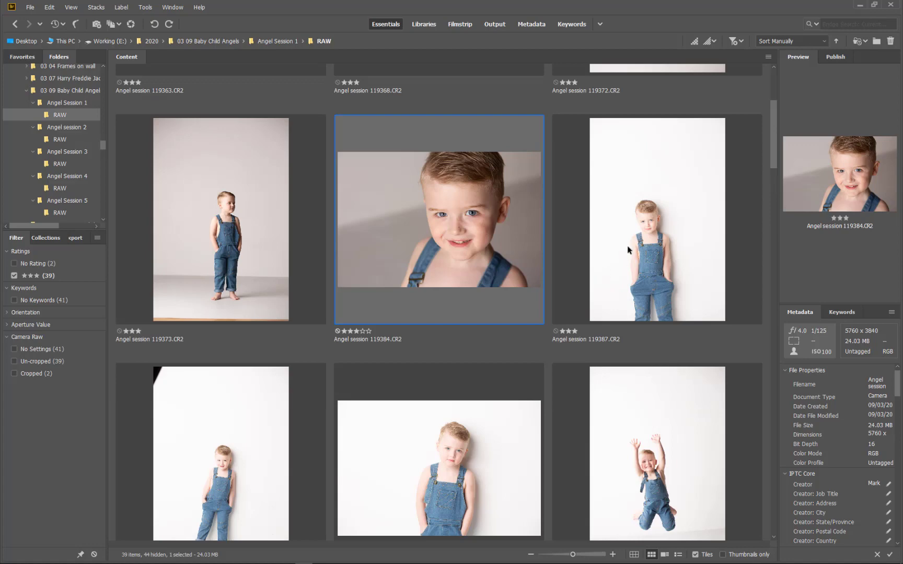
{"action": "scroll", "coordinate": [247, 435], "scroll_direction": "down", "scroll_amount": 3}
{"action": "scroll", "coordinate": [248, 435], "scroll_direction": "up", "scroll_amount": 3}
{"action": "scroll", "coordinate": [248, 435], "scroll_direction": "down", "scroll_amount": 3}
{"action": "scroll", "coordinate": [247, 434], "scroll_direction": "up", "scroll_amount": 3}
{"action": "left_click", "coordinate": [644, 258]}
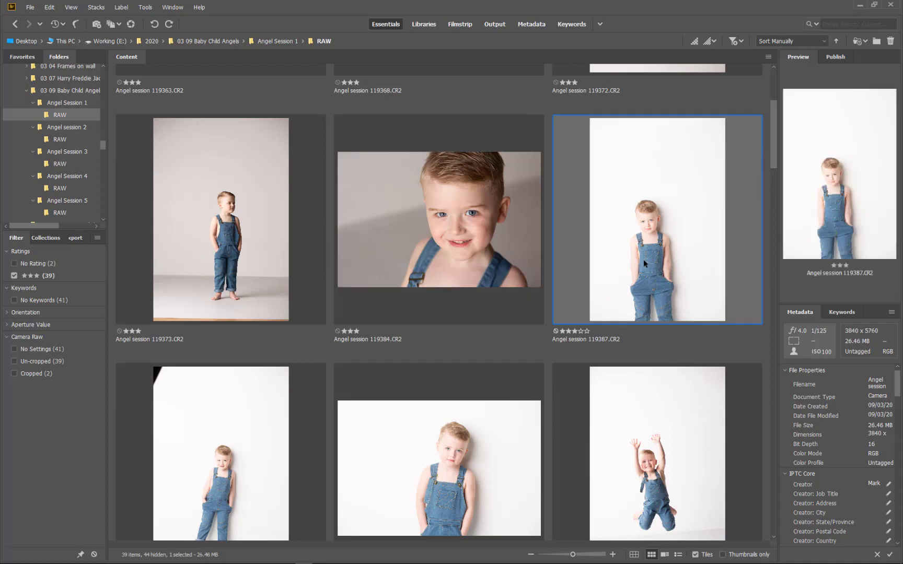
Try removing the star rating from the smiling close-up 119384, and undo that rating change.
{"action": "left_click", "coordinate": [426, 238]}
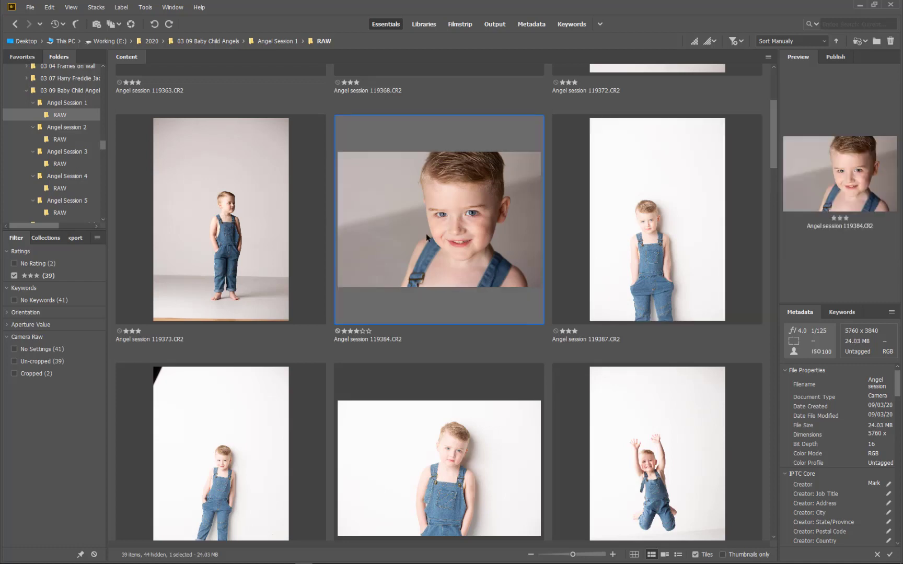
{"action": "key", "text": "ctrl+0"}
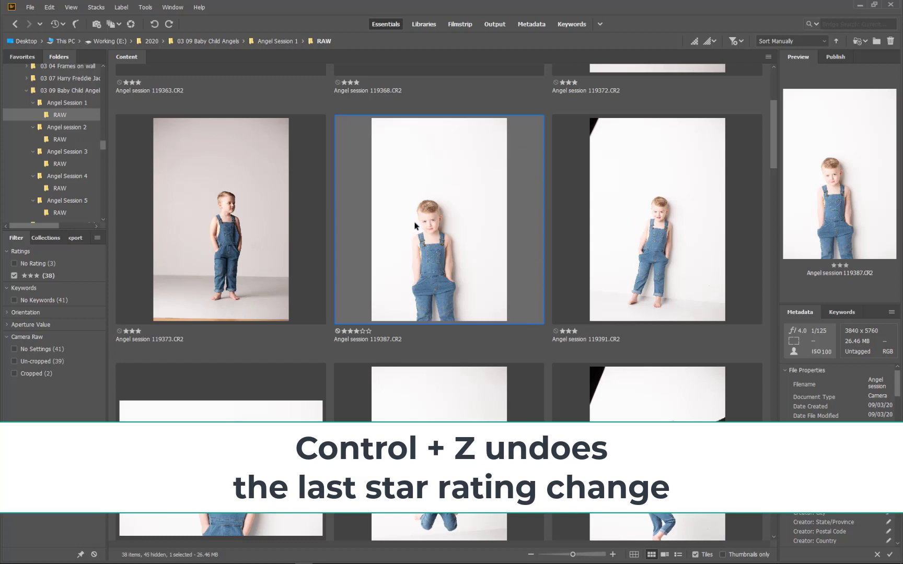
{"action": "key", "text": "ctrl+z"}
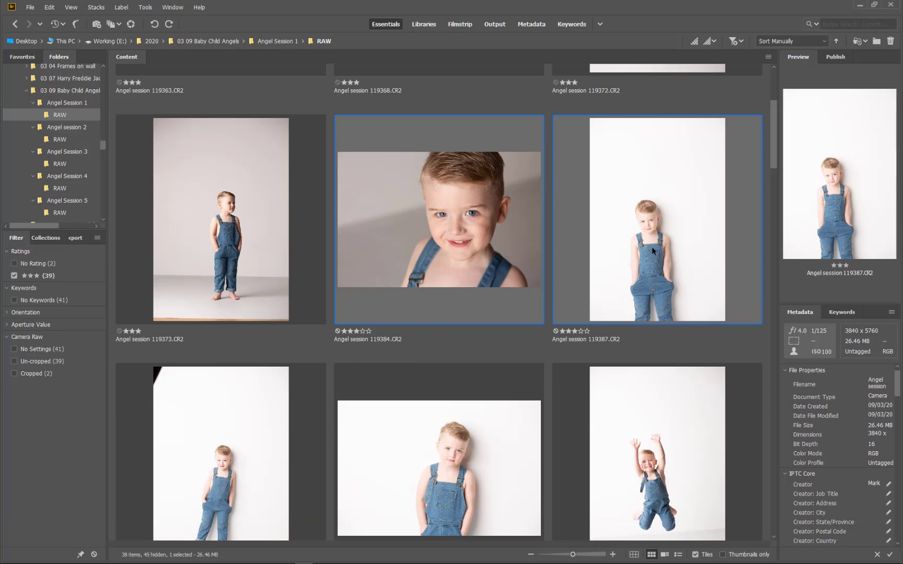
Remove the star ratings from the side-facing standing photo 119403 and the seated box photo 119407.
{"action": "scroll", "coordinate": [514, 295], "scroll_direction": "down", "scroll_amount": 3}
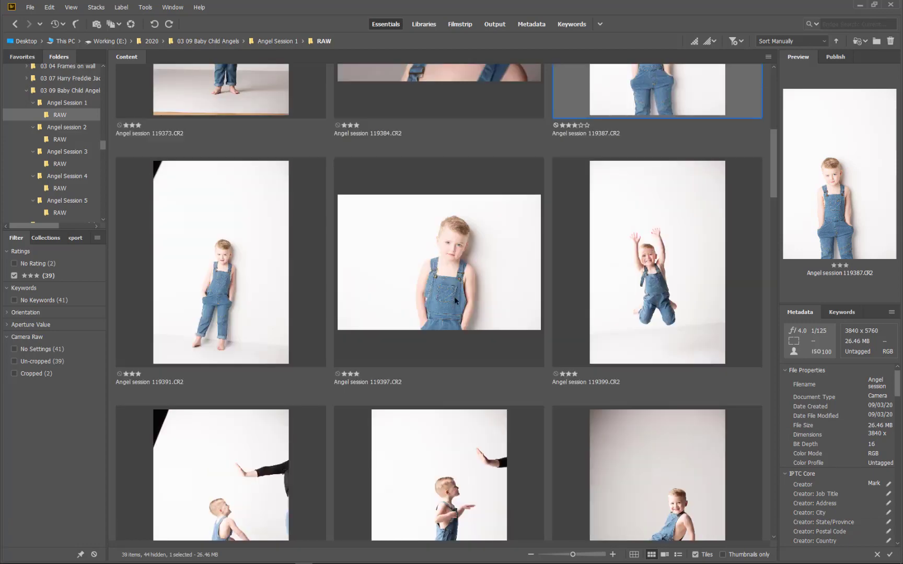
{"action": "scroll", "coordinate": [454, 296], "scroll_direction": "down", "scroll_amount": 3}
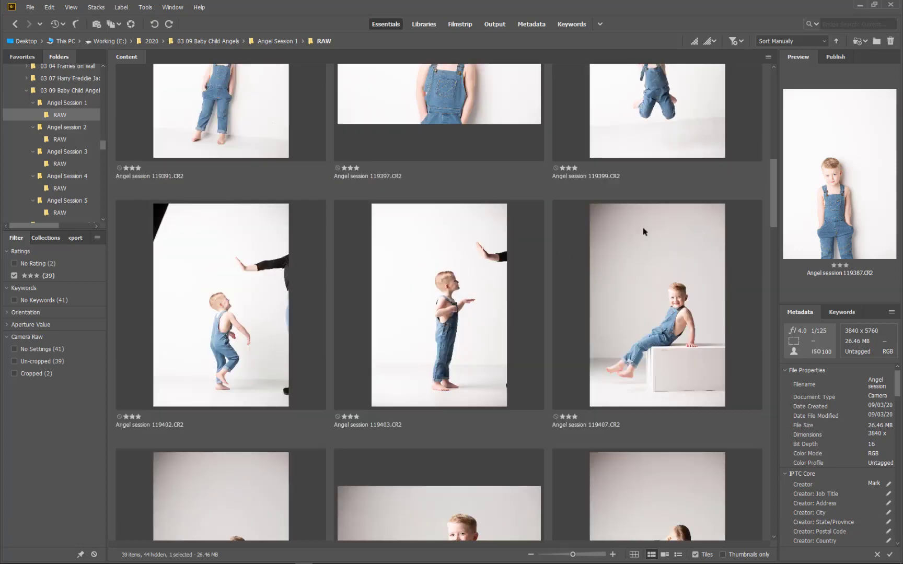
{"action": "left_click", "coordinate": [443, 306]}
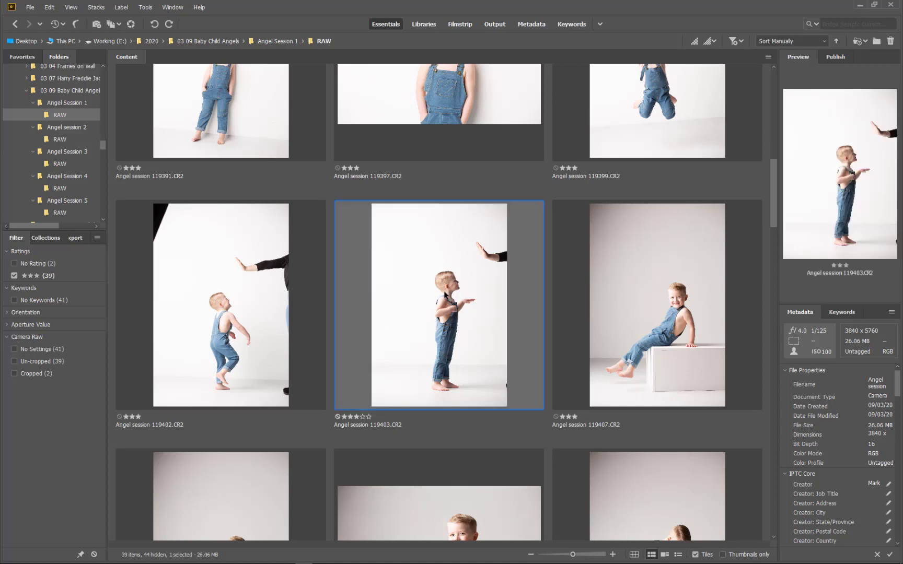
{"action": "key", "text": "ctrl+0"}
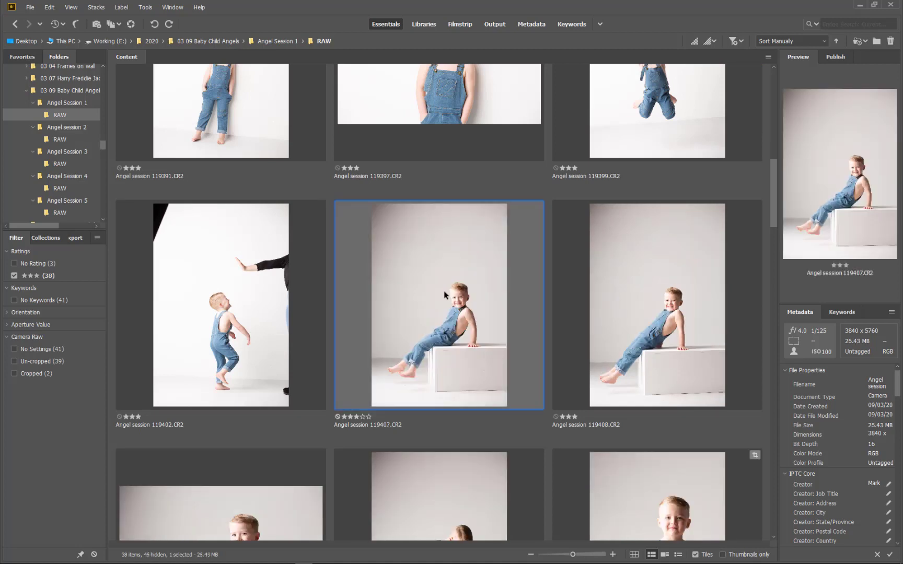
{"action": "key", "text": "ctrl+0"}
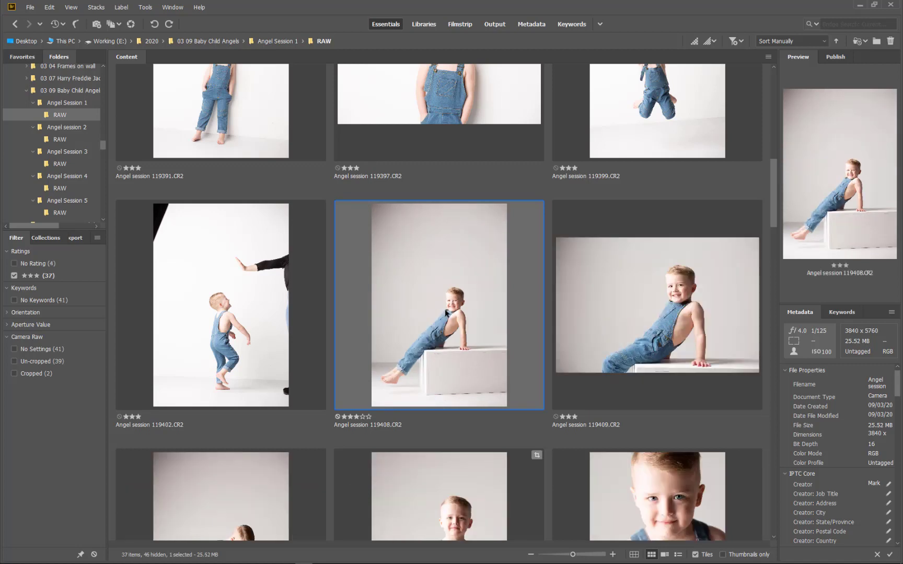
Remove the star rating from the photo 119420, where the boy reaches his arm toward the camera.
{"action": "scroll", "coordinate": [446, 314], "scroll_direction": "down", "scroll_amount": 3}
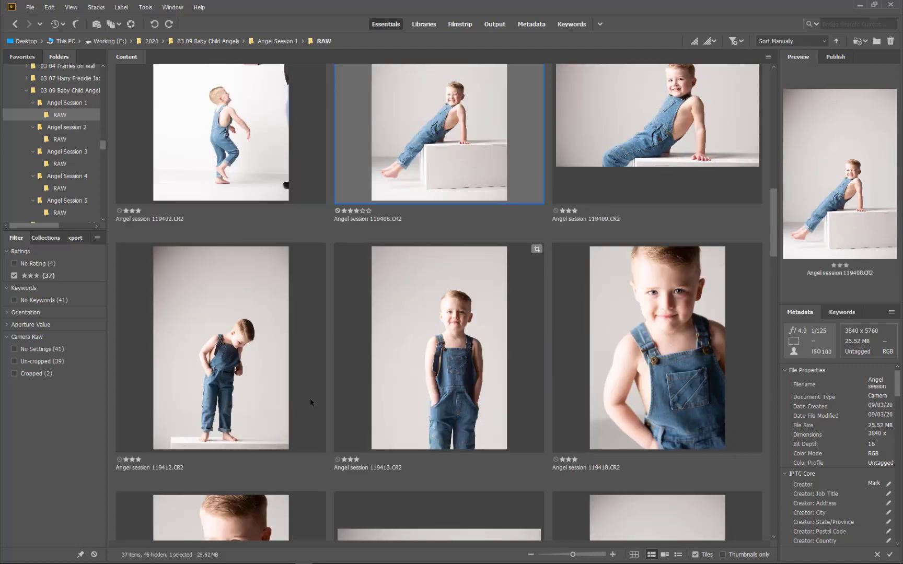
{"action": "left_click", "coordinate": [470, 358]}
{"action": "scroll", "coordinate": [470, 358], "scroll_direction": "down", "scroll_amount": 3}
{"action": "left_click", "coordinate": [239, 364]}
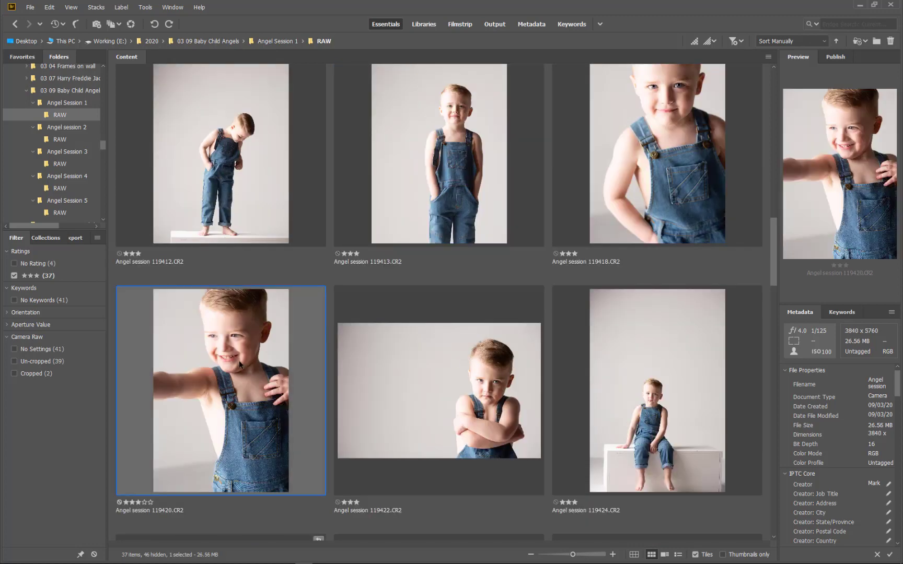
{"action": "key", "text": "ctrl+0"}
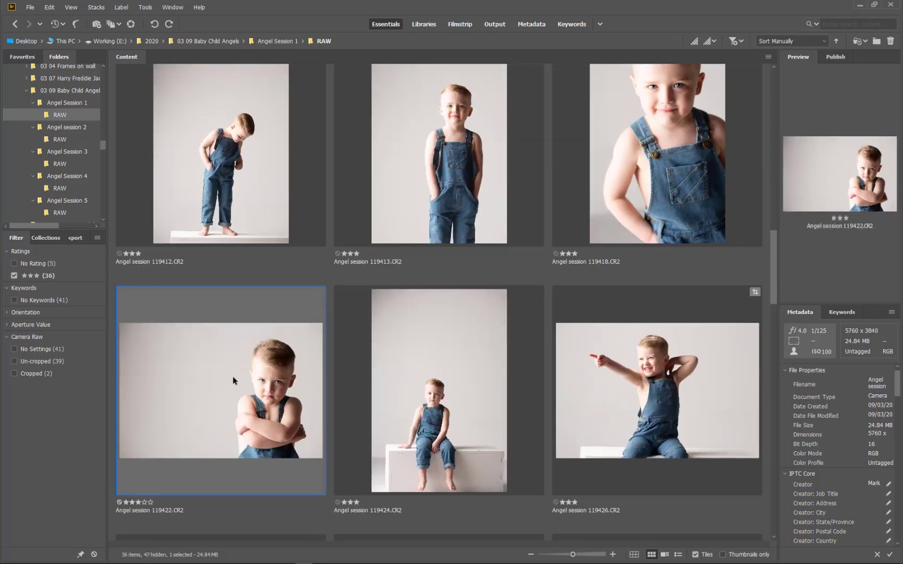
Review the seated and angel-wing photos, and remove the star rating from the landscape angel-wing photo 119447.
{"action": "scroll", "coordinate": [439, 412], "scroll_direction": "down", "scroll_amount": 3}
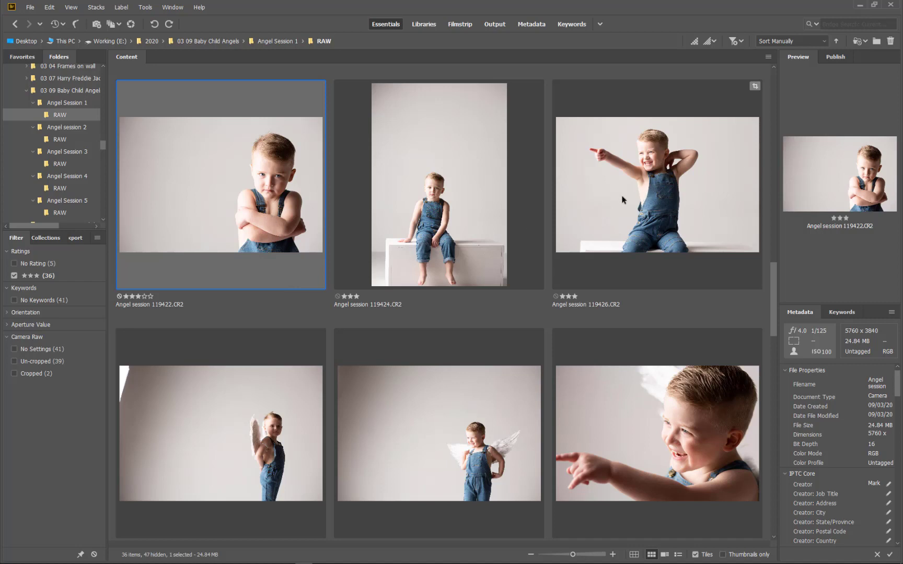
{"action": "left_click", "coordinate": [267, 450]}
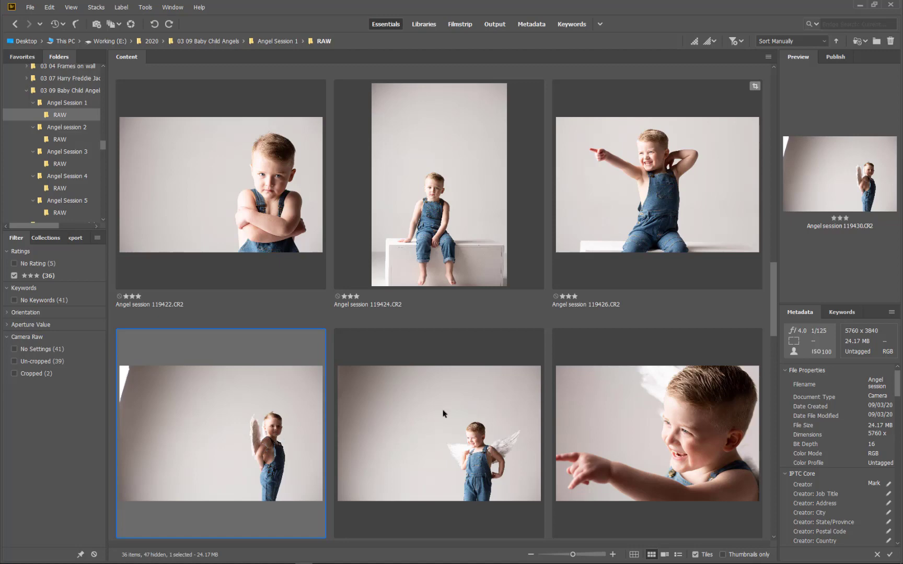
{"action": "scroll", "coordinate": [443, 413], "scroll_direction": "down", "scroll_amount": 3}
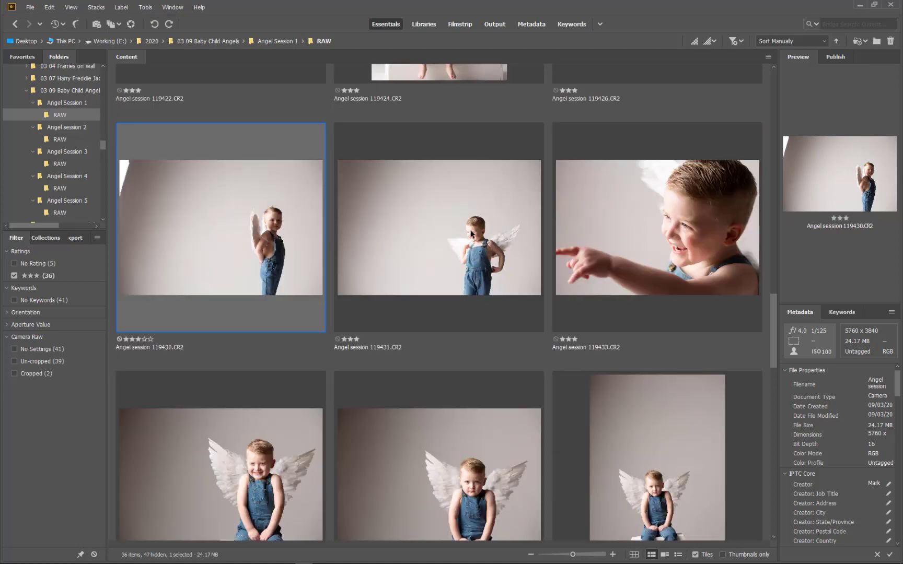
{"action": "scroll", "coordinate": [467, 364], "scroll_direction": "down", "scroll_amount": 3}
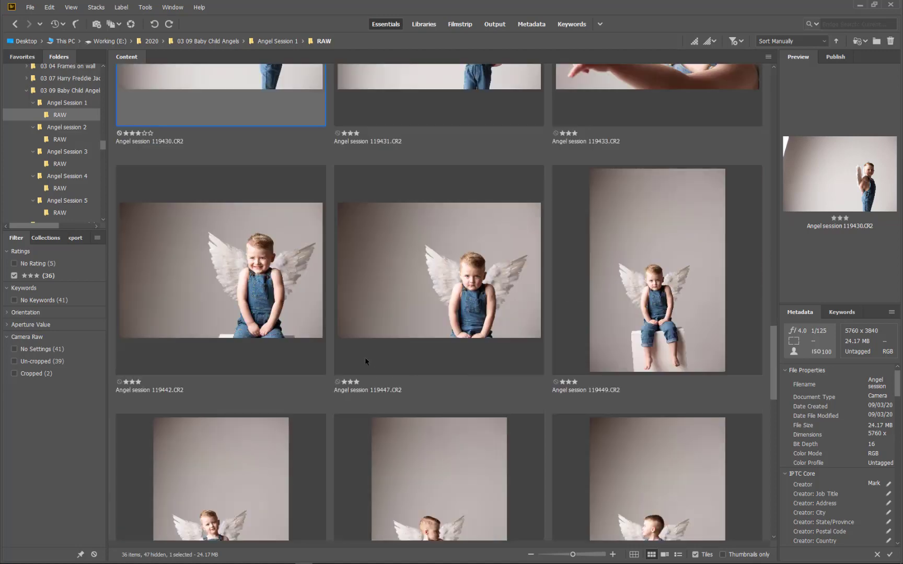
{"action": "left_click", "coordinate": [515, 294]}
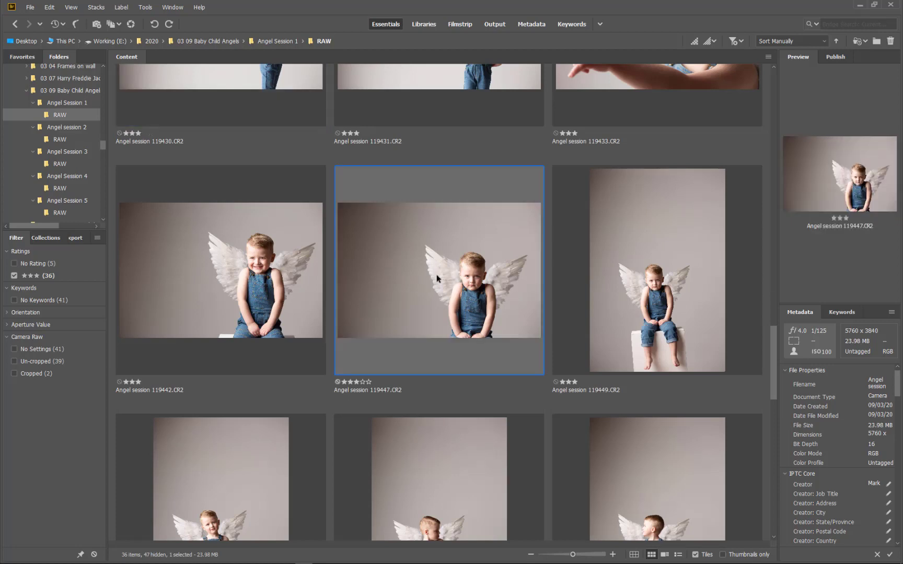
{"action": "key", "text": "ctrl+0"}
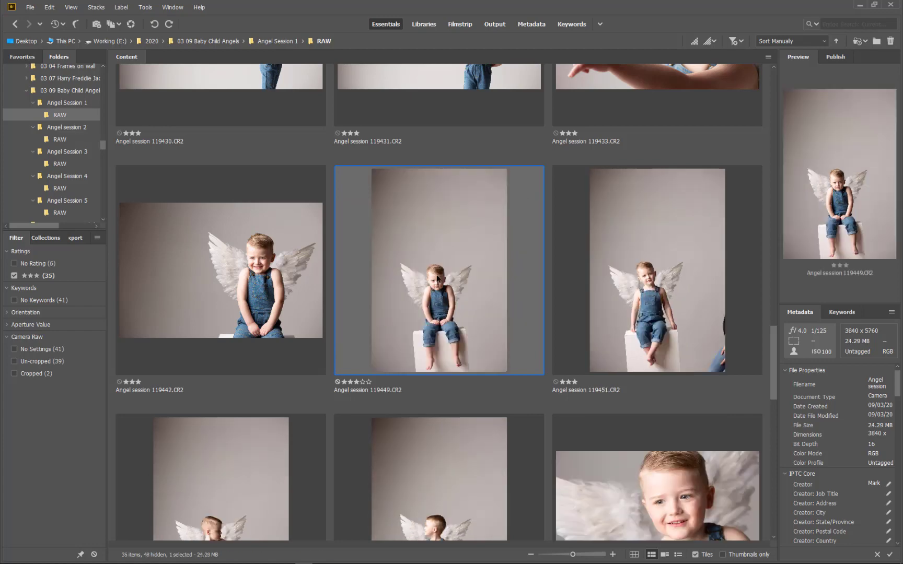
Remove the star ratings from the seated angel-wing photo 119453 and the dark-background close-up 119480.
{"action": "scroll", "coordinate": [411, 416], "scroll_direction": "down", "scroll_amount": 3}
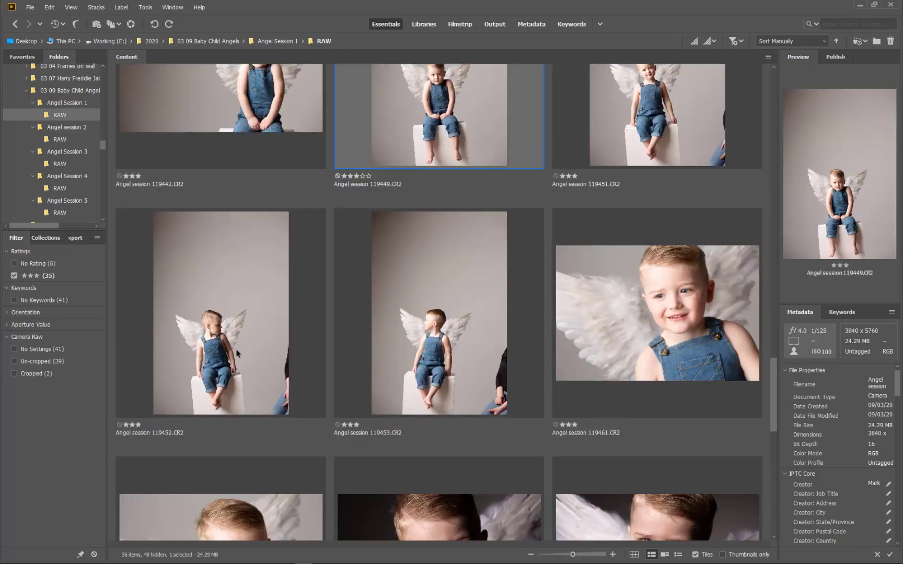
{"action": "left_click", "coordinate": [472, 352]}
{"action": "key", "text": "ctrl+0"}
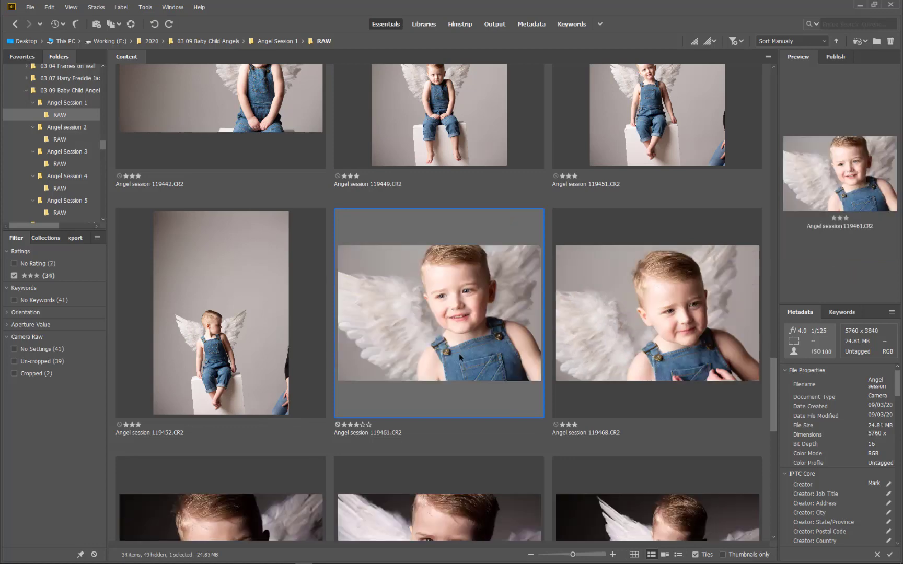
{"action": "scroll", "coordinate": [628, 345], "scroll_direction": "down", "scroll_amount": 3}
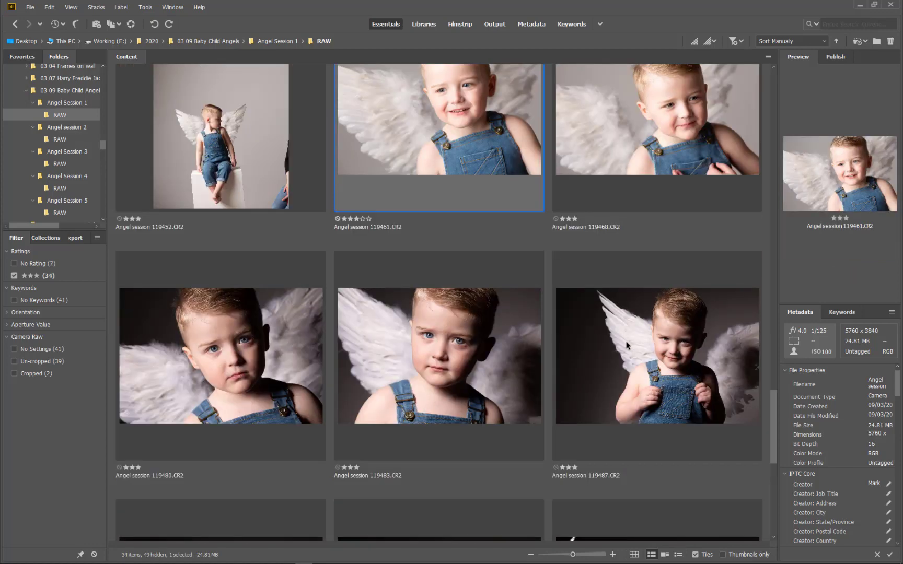
{"action": "left_click", "coordinate": [265, 346]}
{"action": "key", "text": "ctrl+0"}
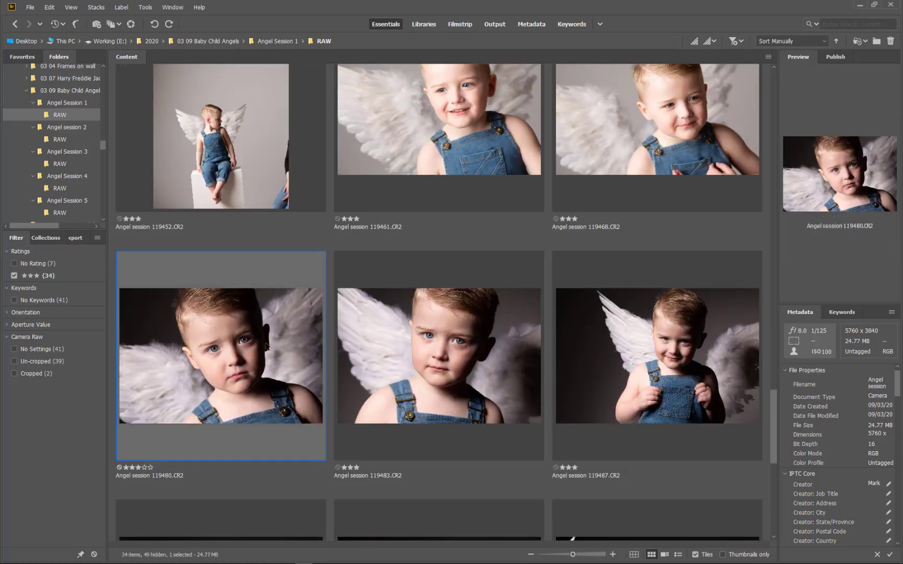
Remove the star rating from the dark-background photo 119489, where the winged boy looks down.
{"action": "scroll", "coordinate": [421, 371], "scroll_direction": "down", "scroll_amount": 3}
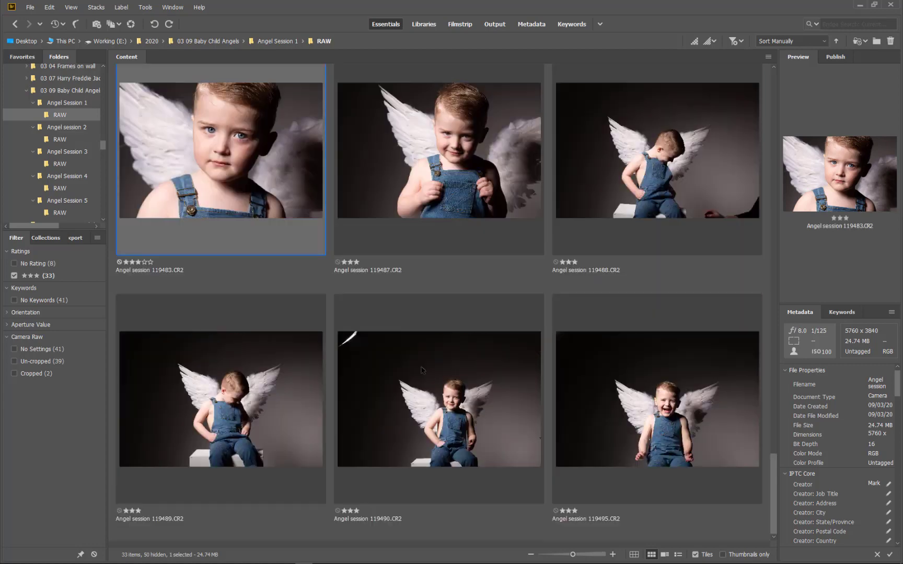
{"action": "left_click", "coordinate": [277, 376]}
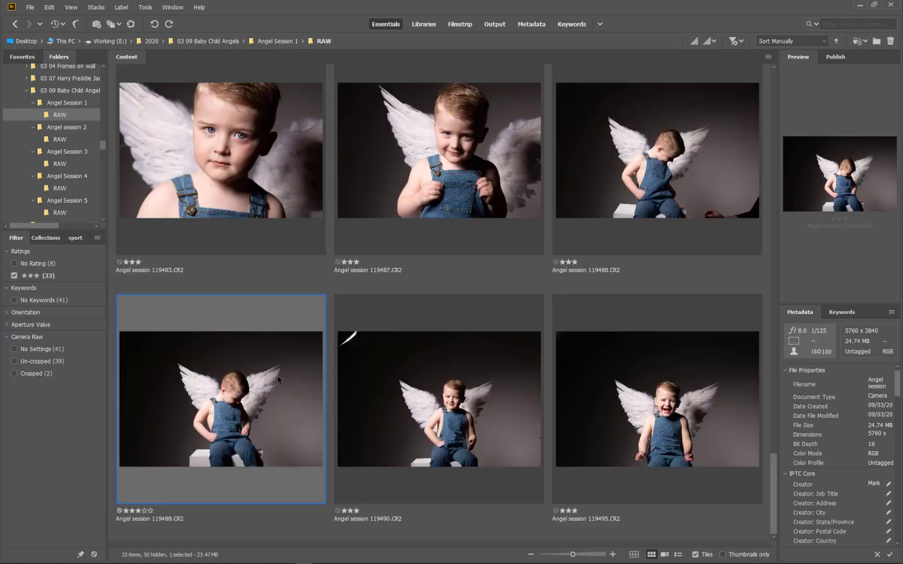
{"action": "key", "text": "ctrl+0"}
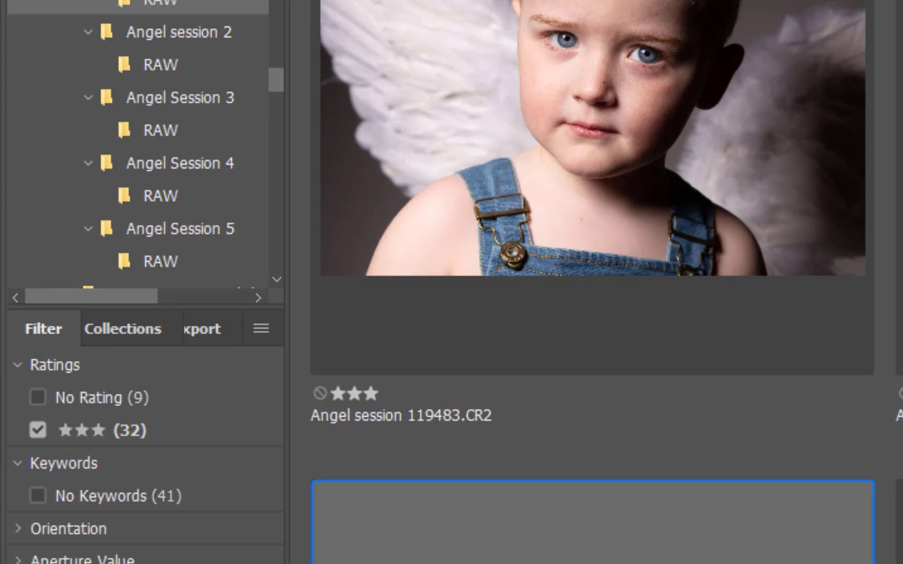
Look over the remaining three-star photos and select all of them in the RAW folder.
{"action": "scroll", "coordinate": [592, 282], "scroll_direction": "down", "scroll_amount": 5}
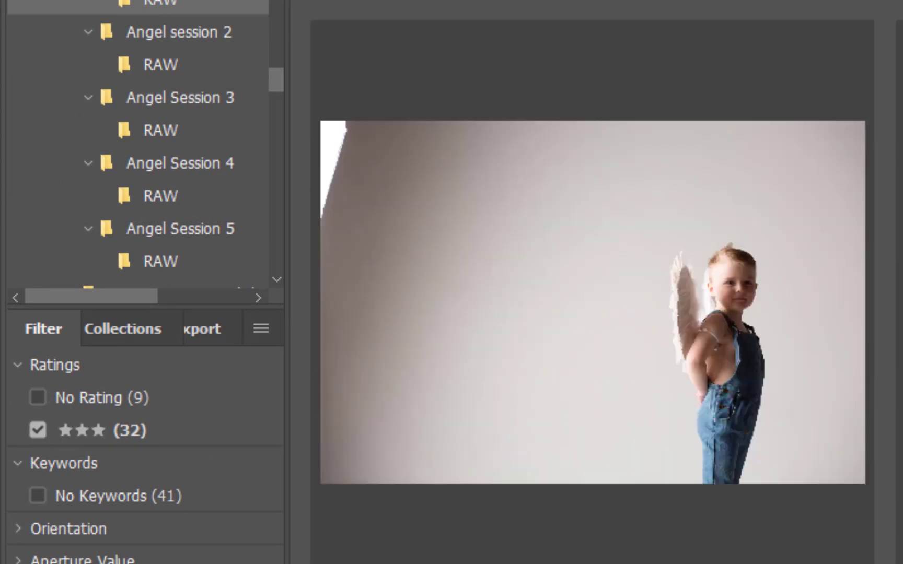
{"action": "scroll", "coordinate": [592, 282], "scroll_direction": "up", "scroll_amount": 5}
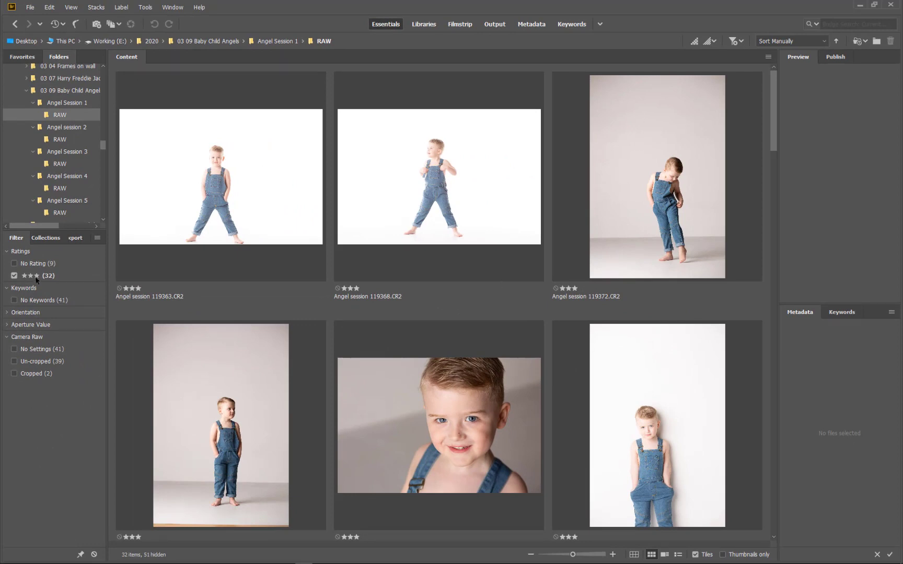
{"action": "left_click", "coordinate": [129, 225]}
{"action": "key", "text": "ctrl+a"}
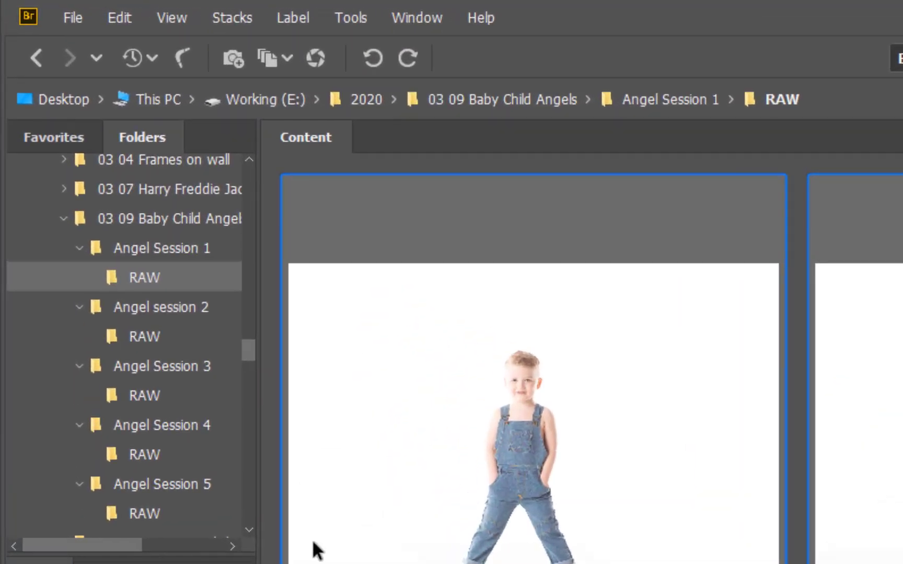
Open Batch Rename for the selected photos and remove the "_LL_" and "05 2020" text parts from the new filename.
{"action": "left_click", "coordinate": [353, 19]}
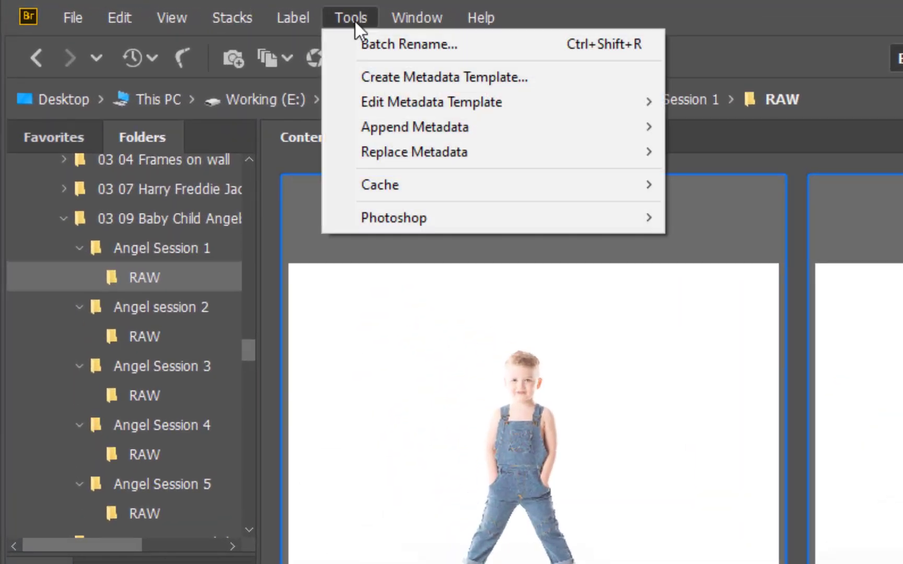
{"action": "left_click", "coordinate": [359, 40]}
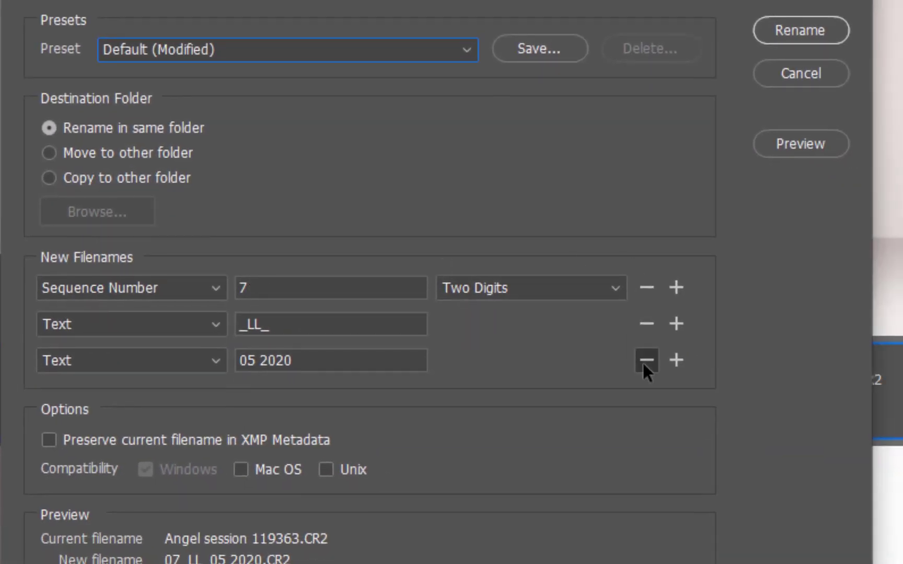
{"action": "left_click", "coordinate": [647, 360]}
{"action": "left_click", "coordinate": [648, 325]}
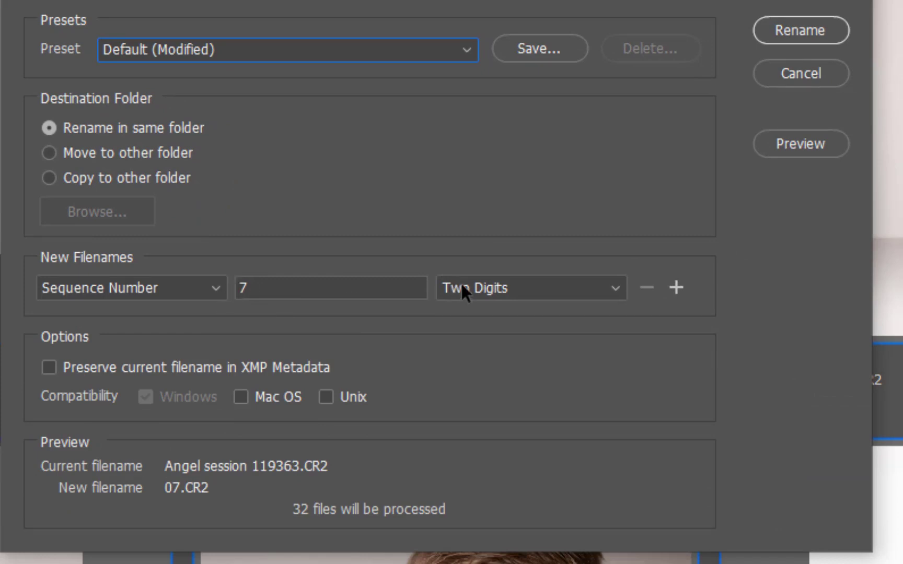
Start the two-digit sequence number at 1, add the text "_RR_030920" after it, and batch rename the selected photos.
{"action": "left_click", "coordinate": [278, 289]}
{"action": "type", "text": "1"}
{"action": "left_click", "coordinate": [676, 288]}
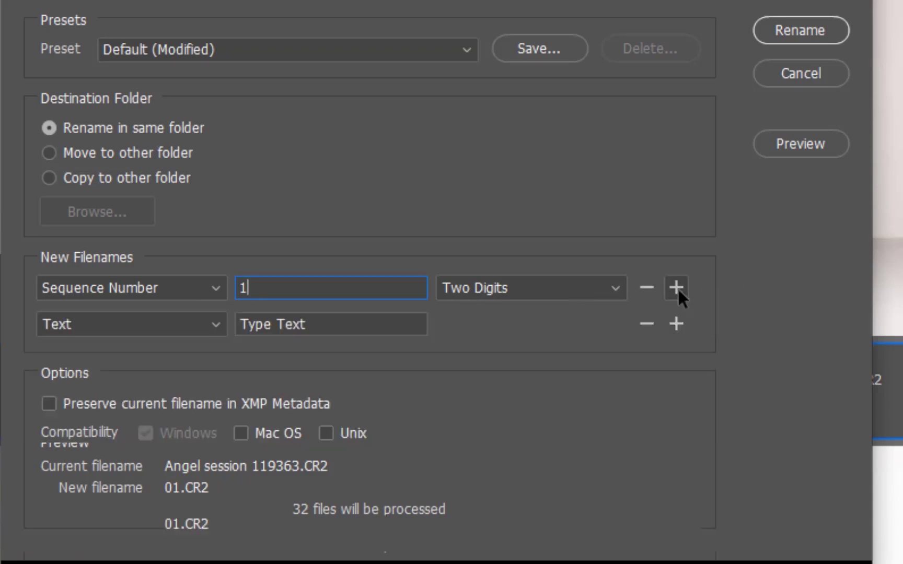
{"action": "left_click", "coordinate": [251, 324]}
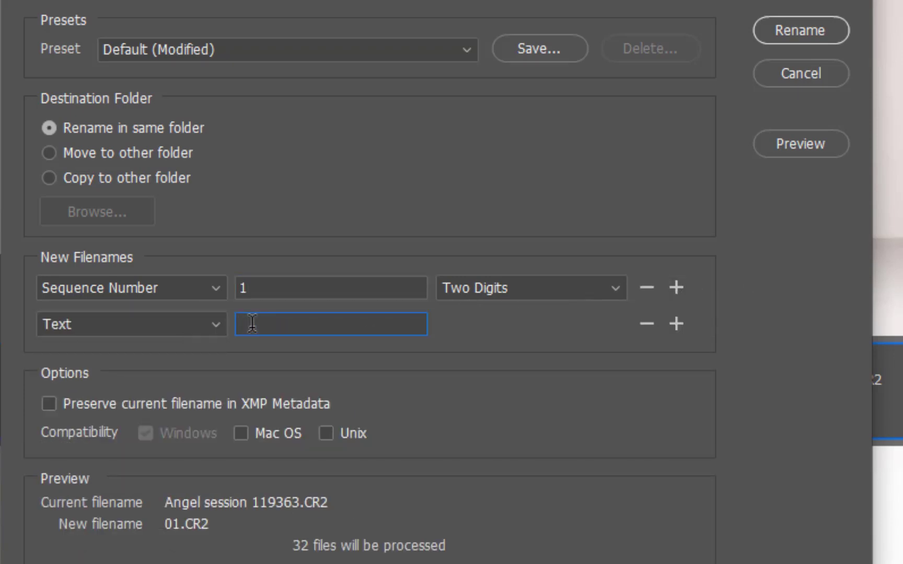
{"action": "type", "text": "_RR"}
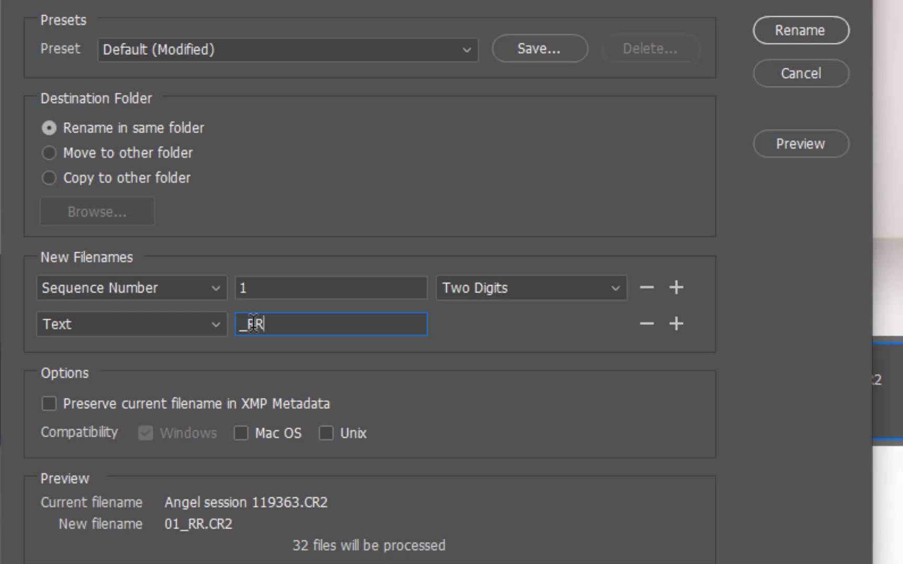
{"action": "type", "text": "_0"}
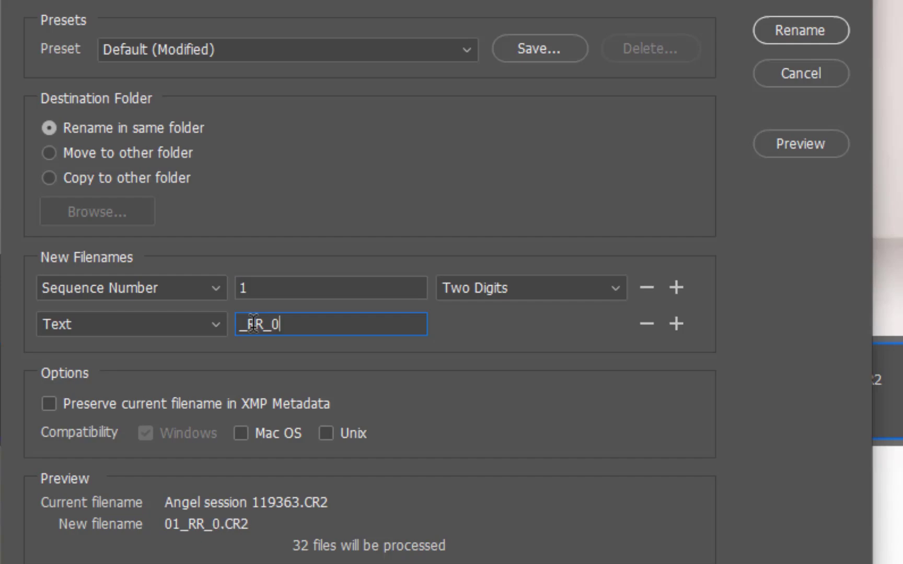
{"action": "type", "text": "30920"}
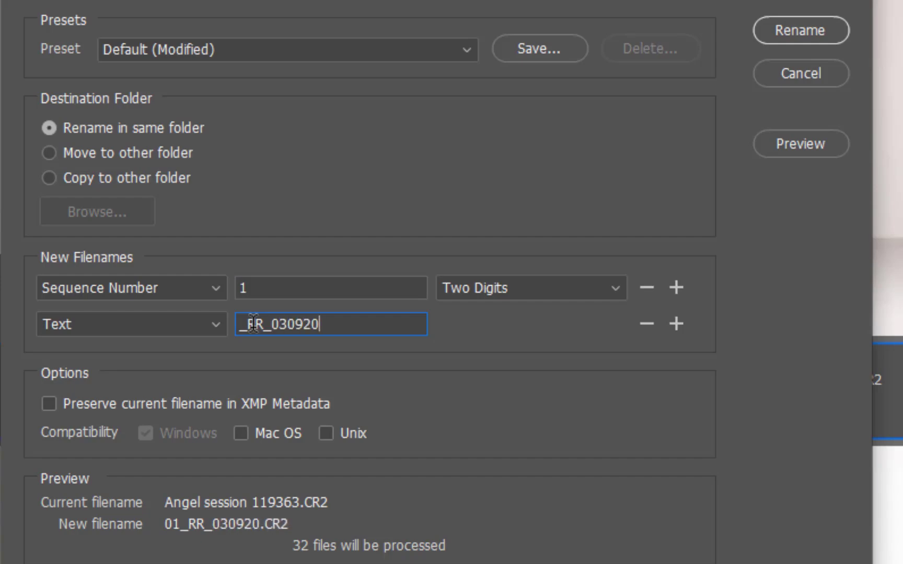
{"action": "left_click", "coordinate": [799, 30]}
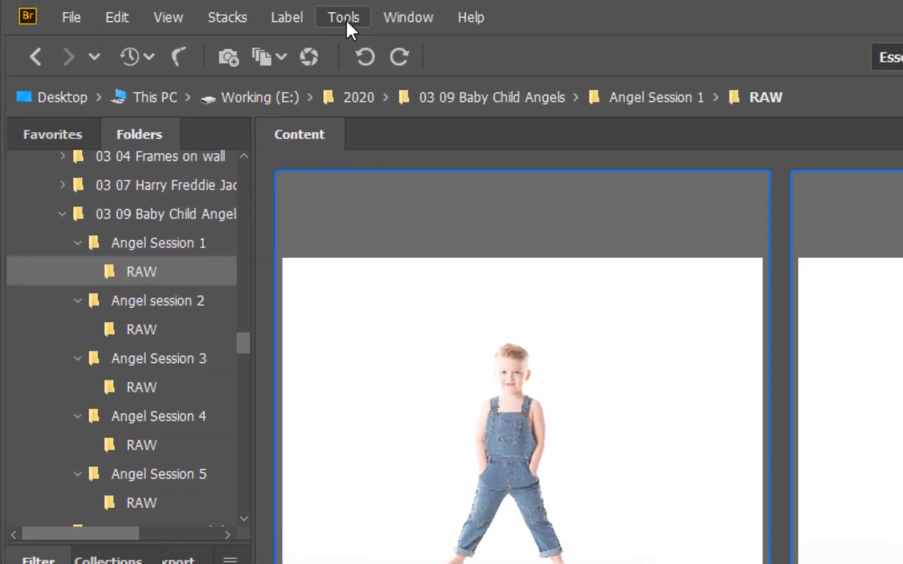
Replace the selected photos' metadata with the template named after the photographer, and open the photos in Camera Raw.
{"action": "left_click", "coordinate": [258, 14]}
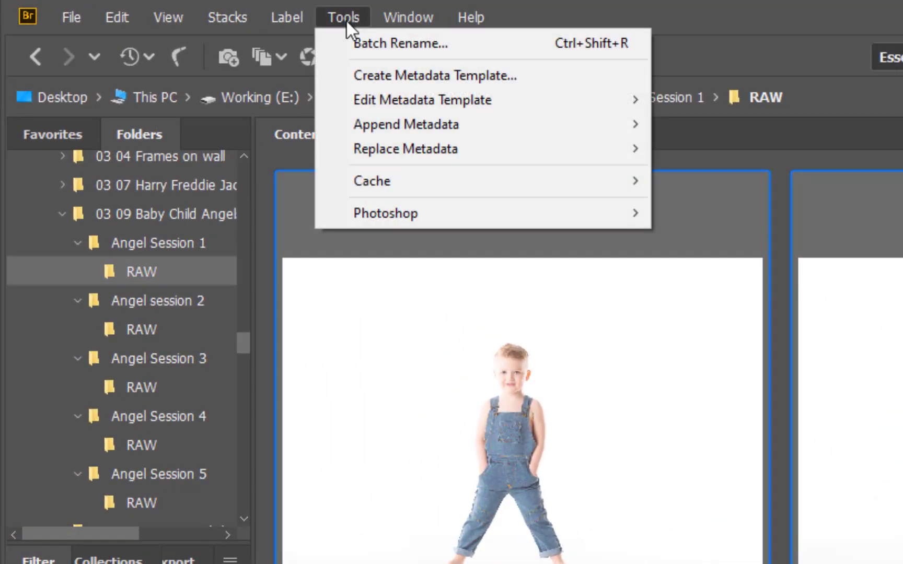
{"action": "mouse_move", "coordinate": [366, 146]}
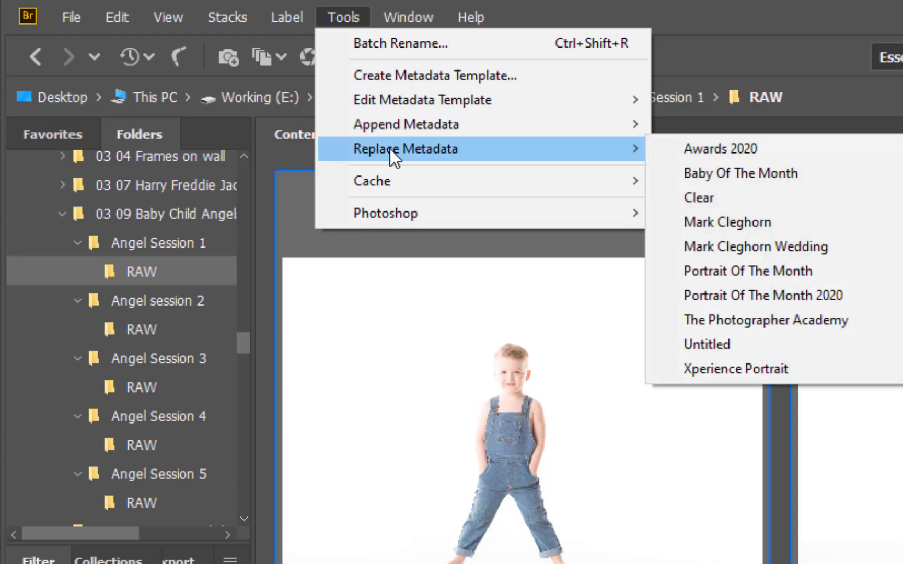
{"action": "left_click", "coordinate": [814, 226]}
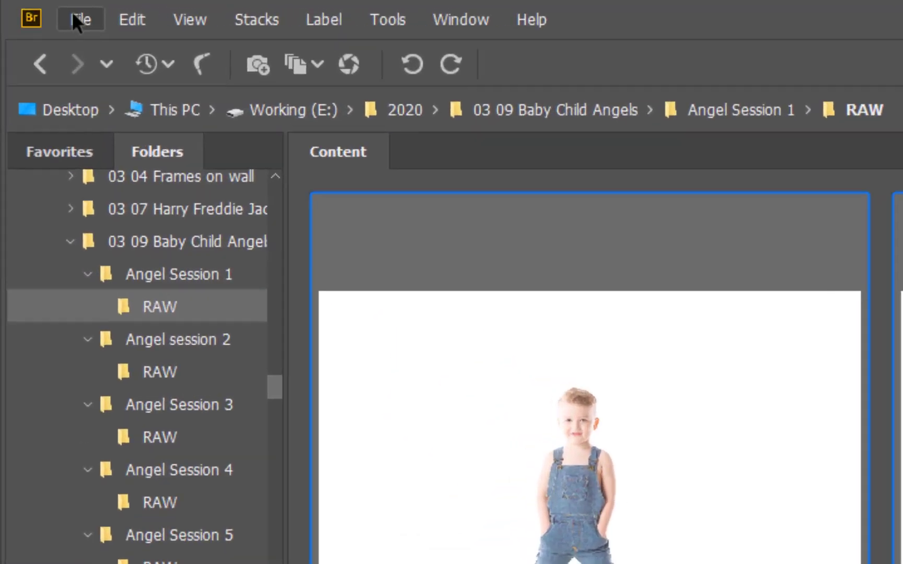
{"action": "left_click", "coordinate": [30, 8]}
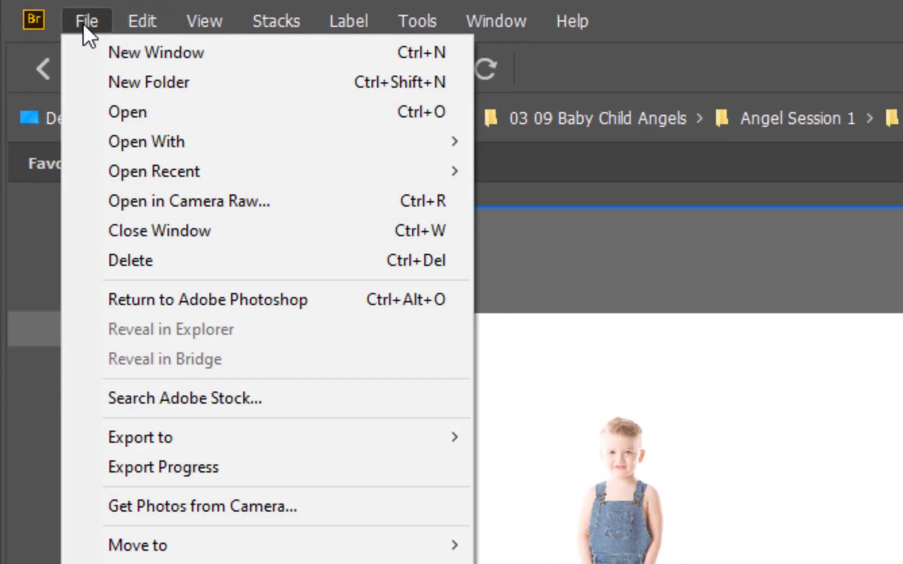
{"action": "left_click", "coordinate": [132, 201]}
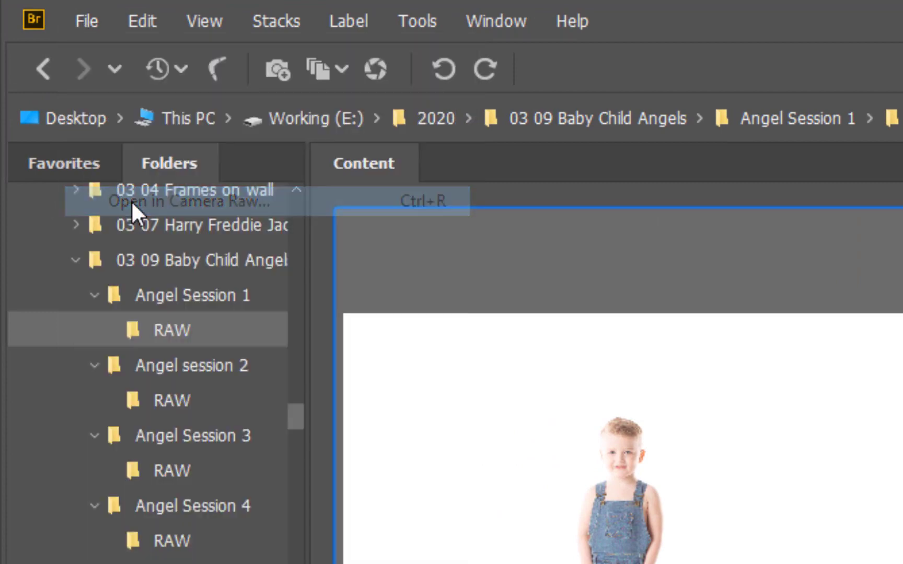